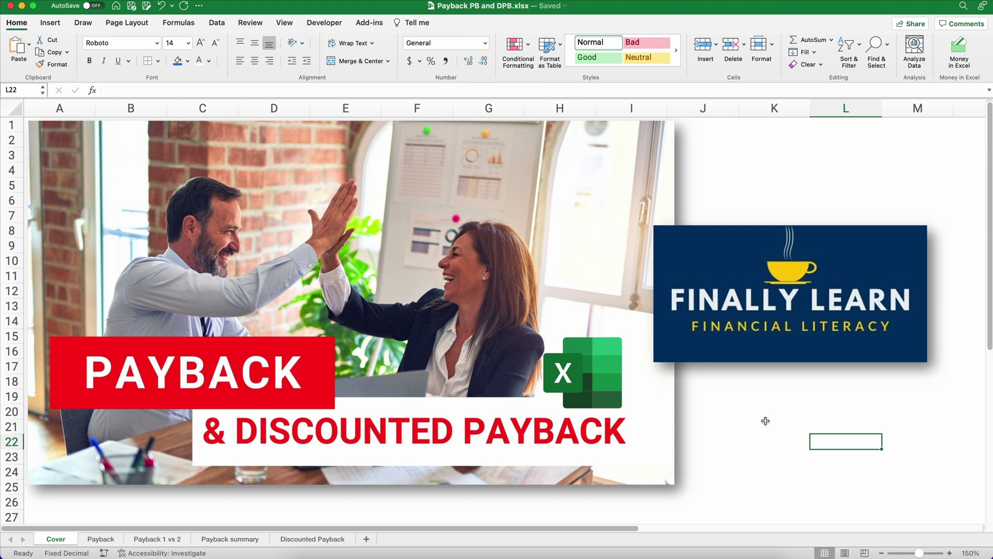
Switch to the Payback sheet and highlight the Year and Cash Flow table in A5:B11.
key(alt)
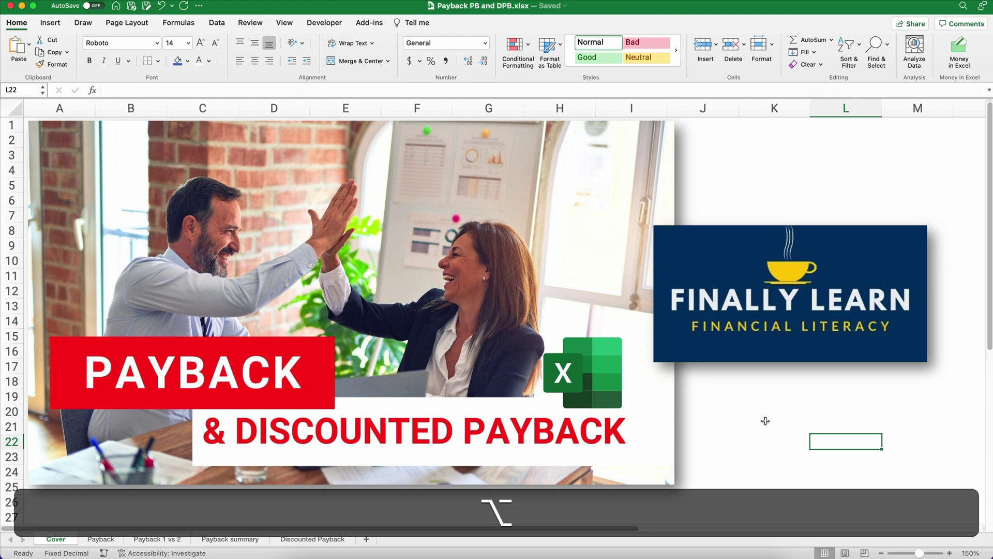
key(alt+Right)
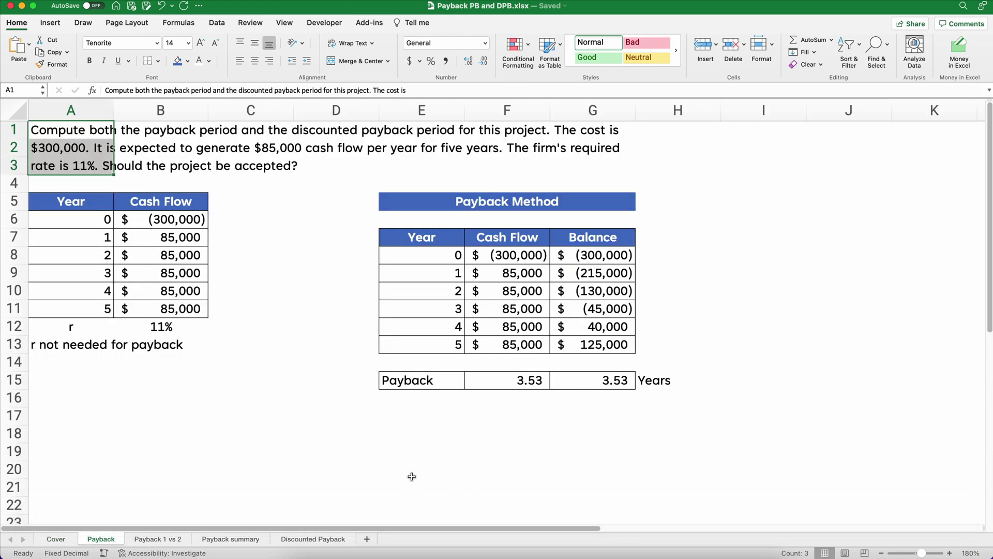
click(156, 409)
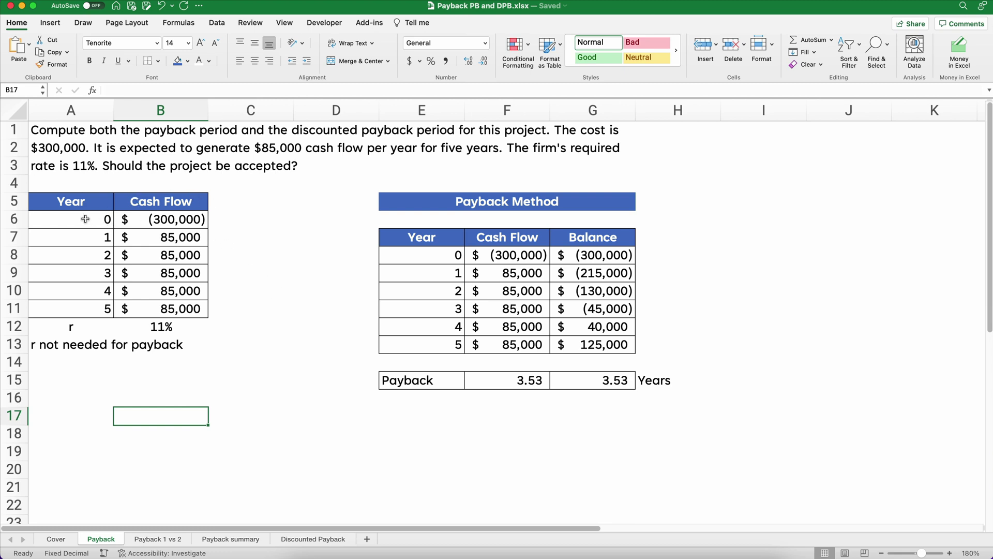
drag(62, 202, 174, 305)
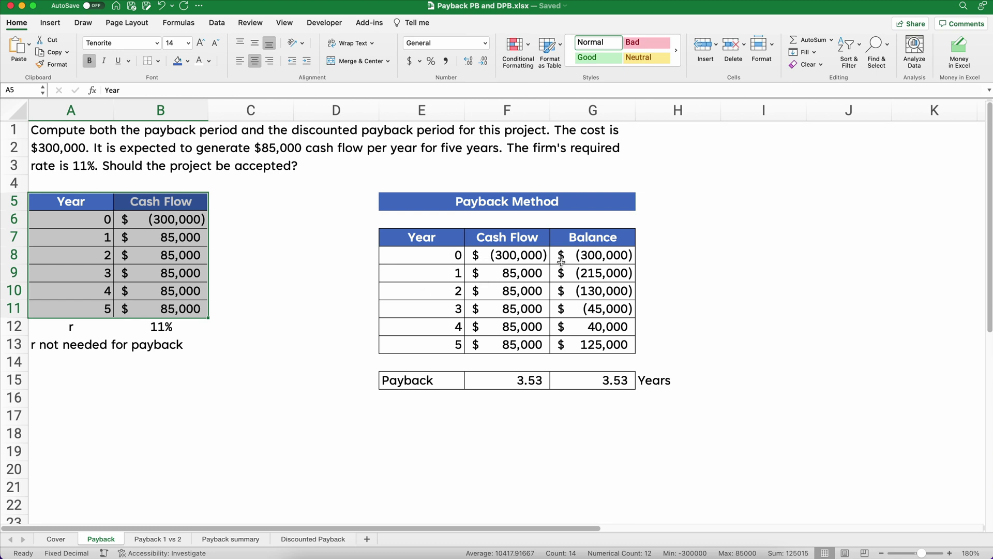
Clear the Balance values in G8:G13 of the Payback Method table.
drag(578, 256, 595, 344)
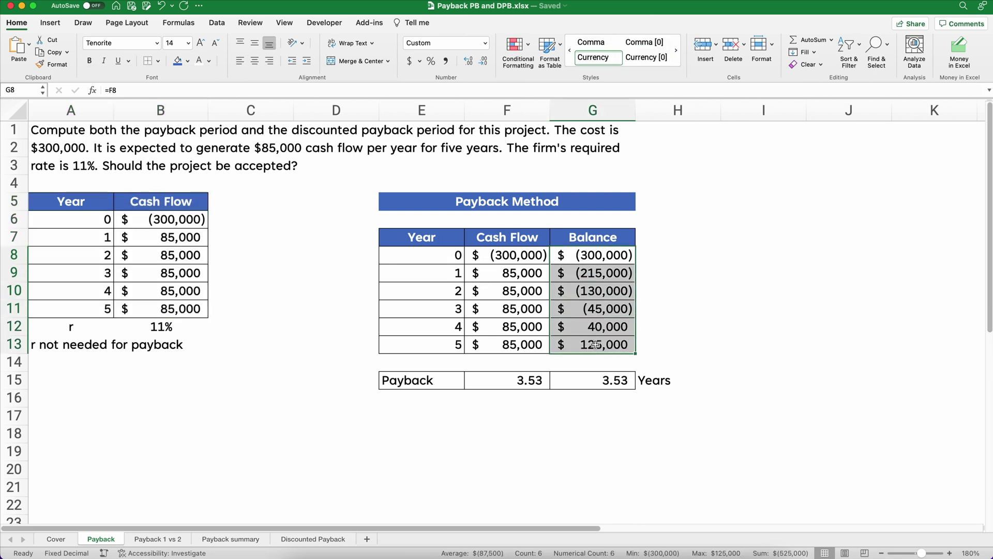
key(Delete)
click(264, 396)
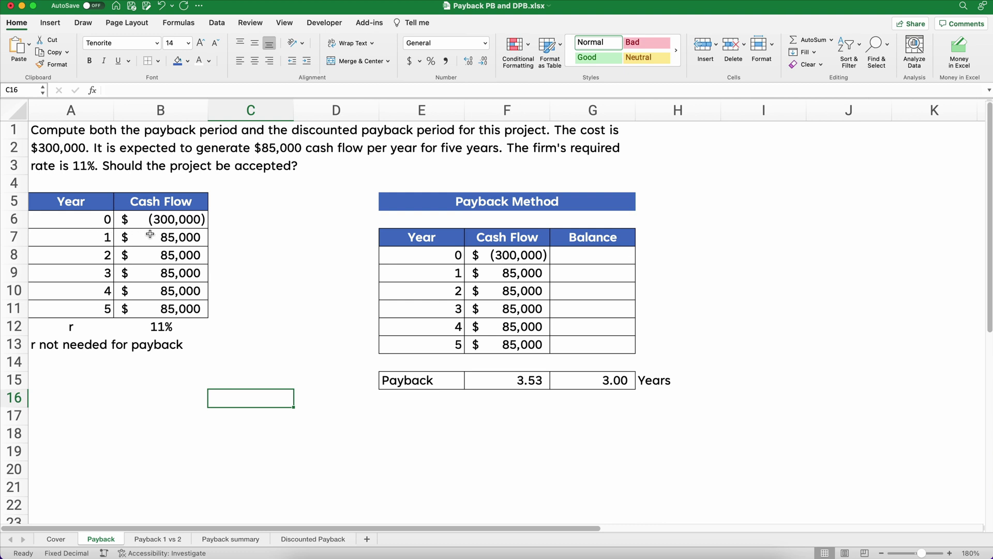
Highlight the yearly cash flows in B7:B11, and clear the two payback results in F15:G15.
drag(150, 236, 161, 309)
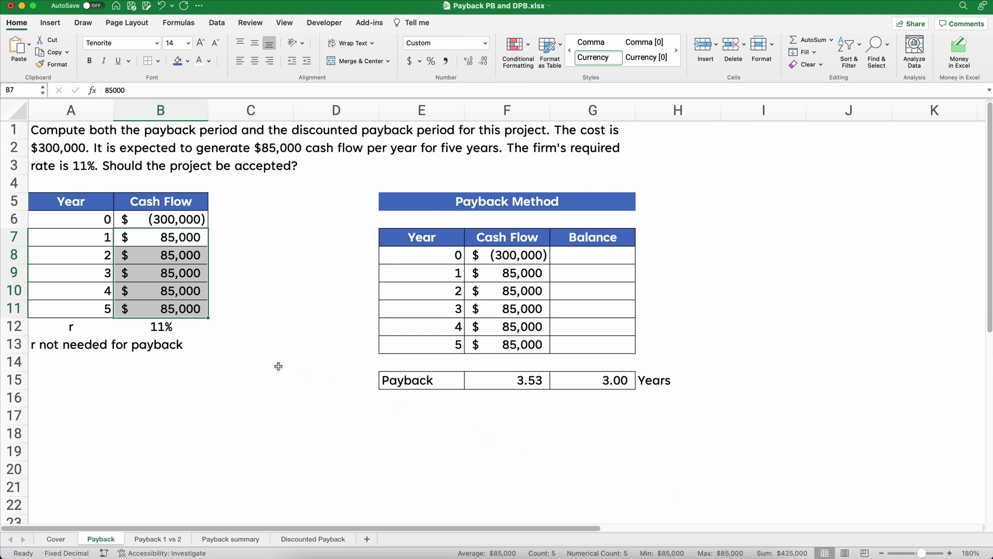
click(184, 381)
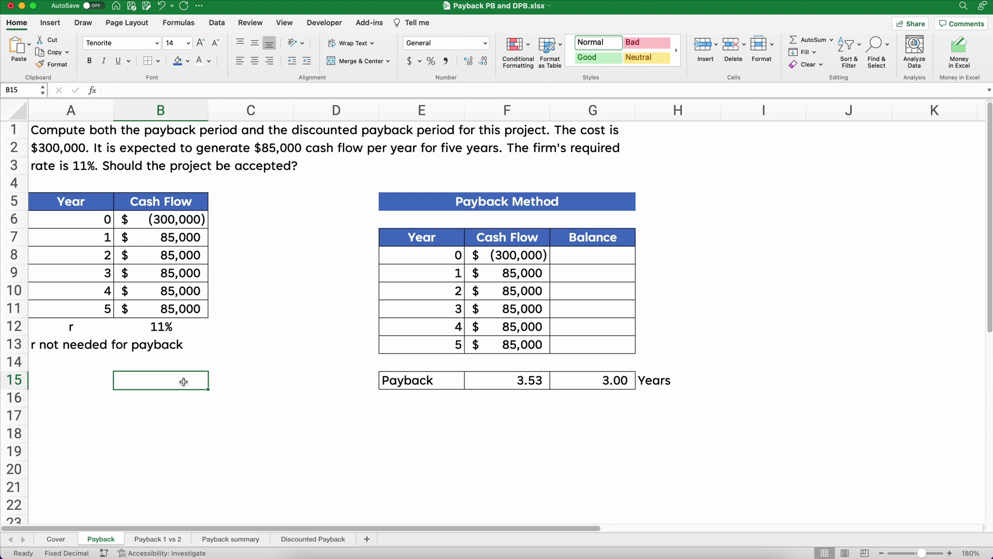
drag(520, 380, 592, 387)
key(Delete)
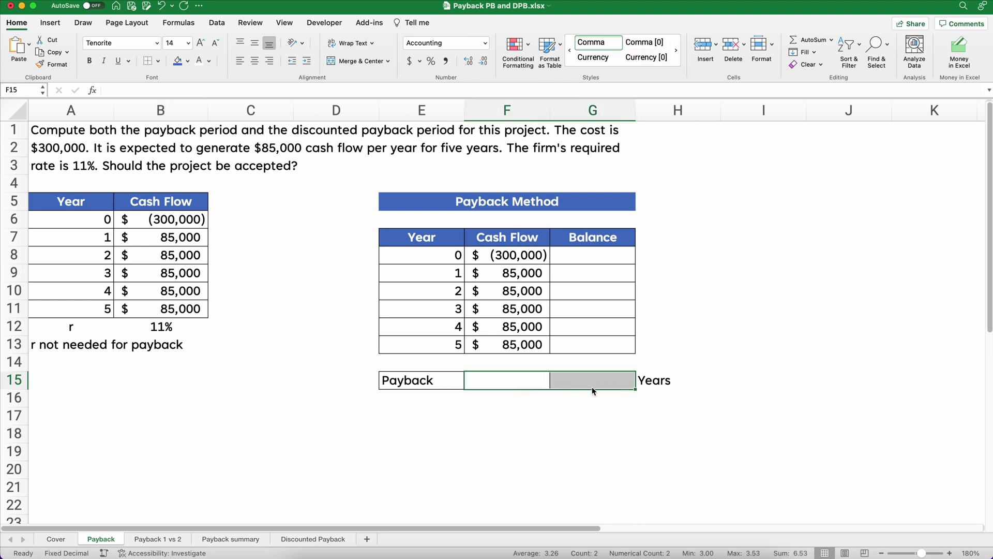
click(561, 420)
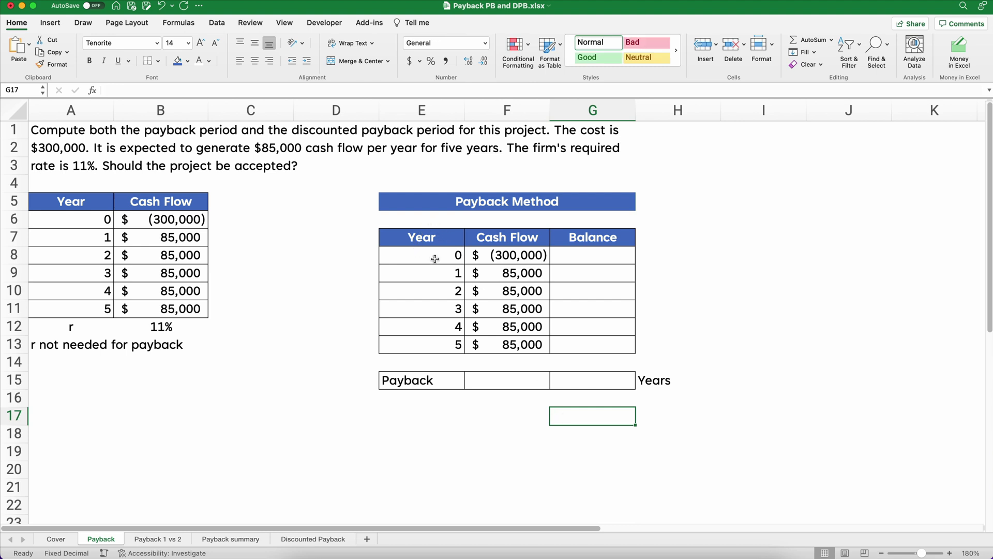
Enter =F8 in G8 so the year 0 balance equals the initial cash flow.
click(579, 259)
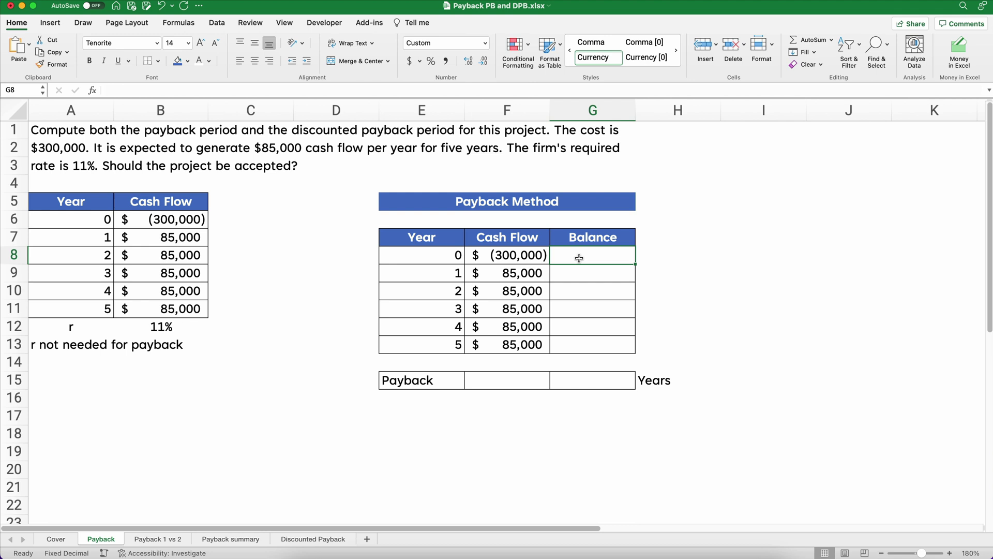
click(543, 273)
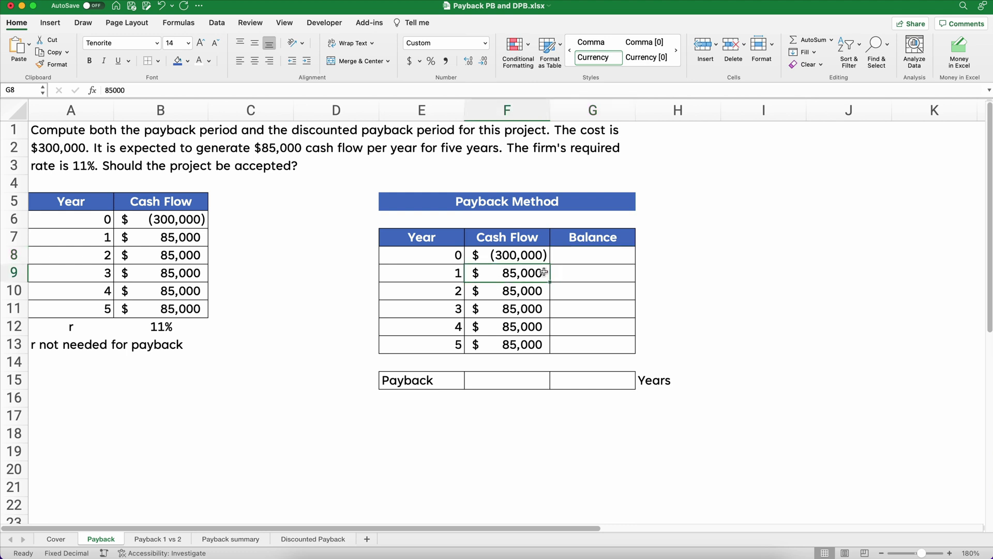
drag(542, 273, 538, 307)
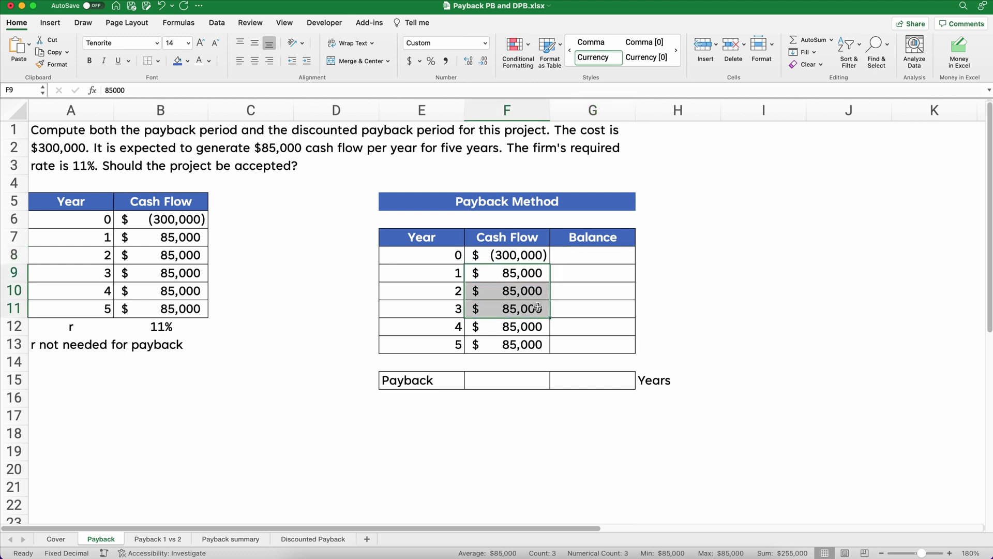
click(579, 258)
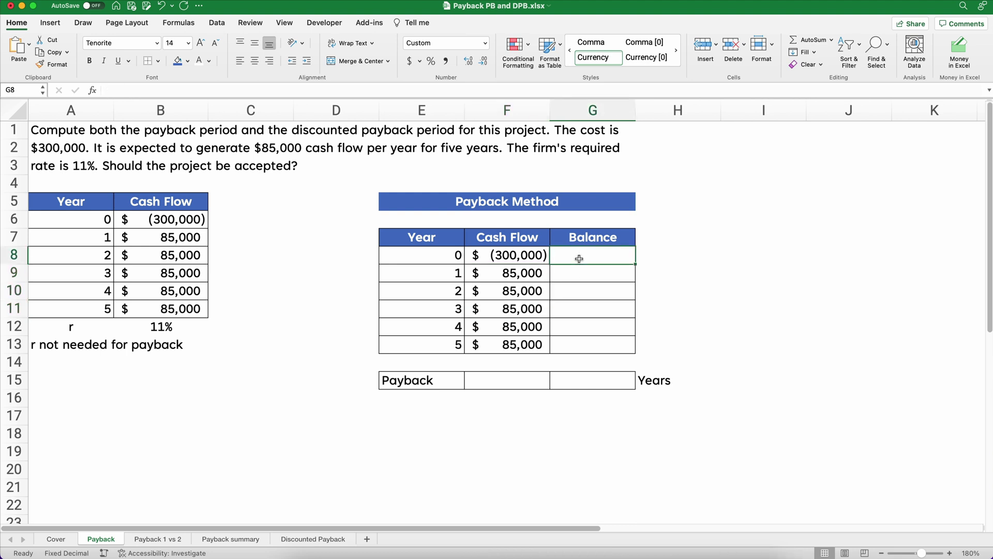
text(=)
key(Left)
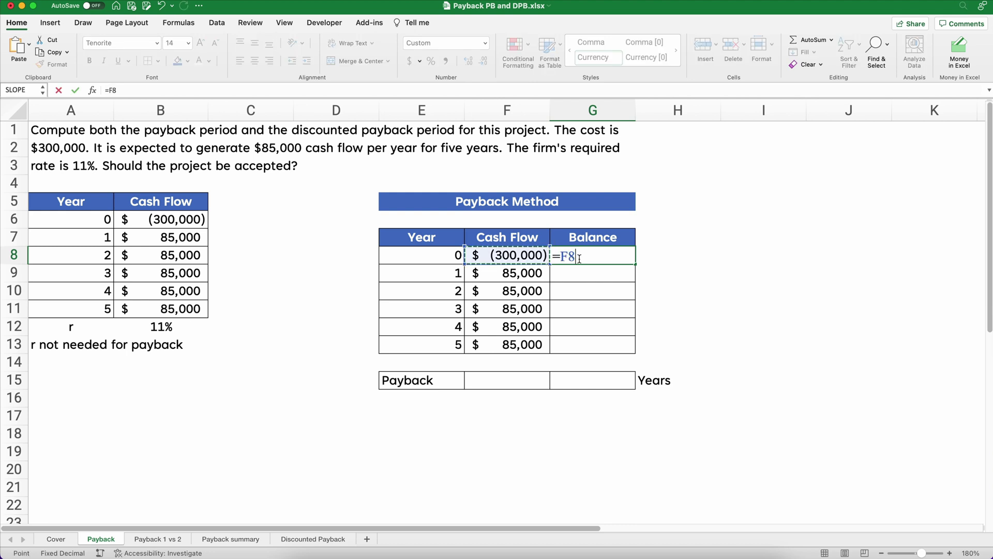
key(Return)
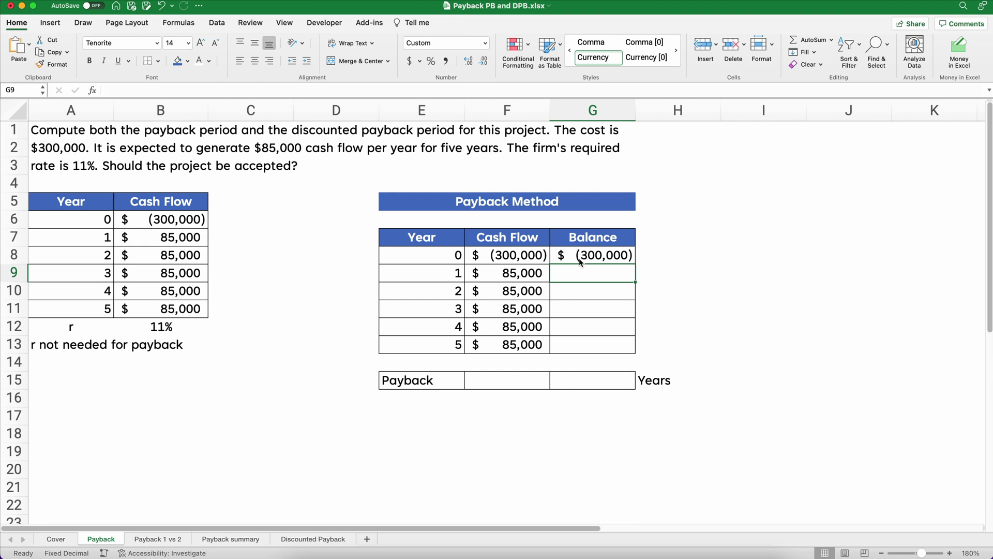
Enter =G8+F9 in G9 to add the year 1 cash flow to the previous balance.
text(=)
click(580, 262)
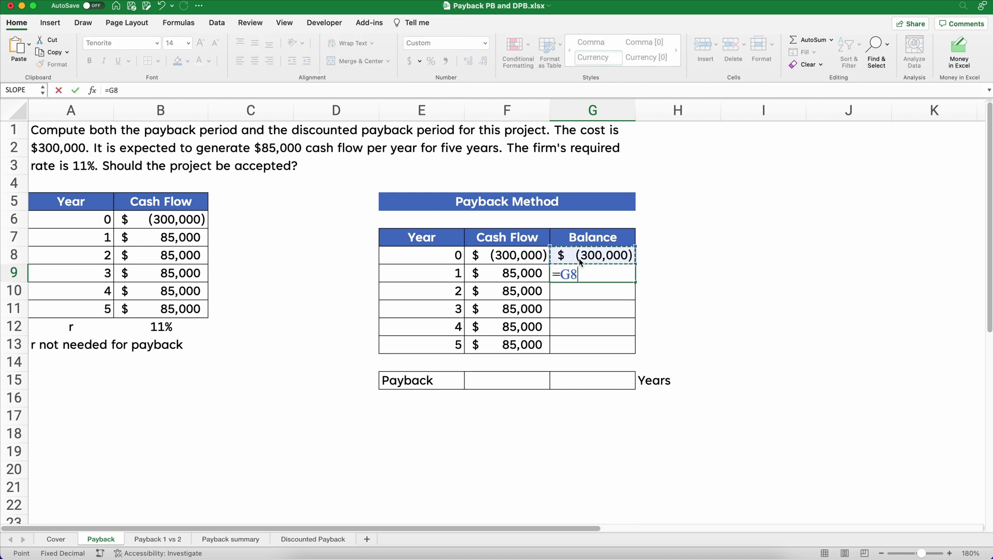
text(+)
click(525, 278)
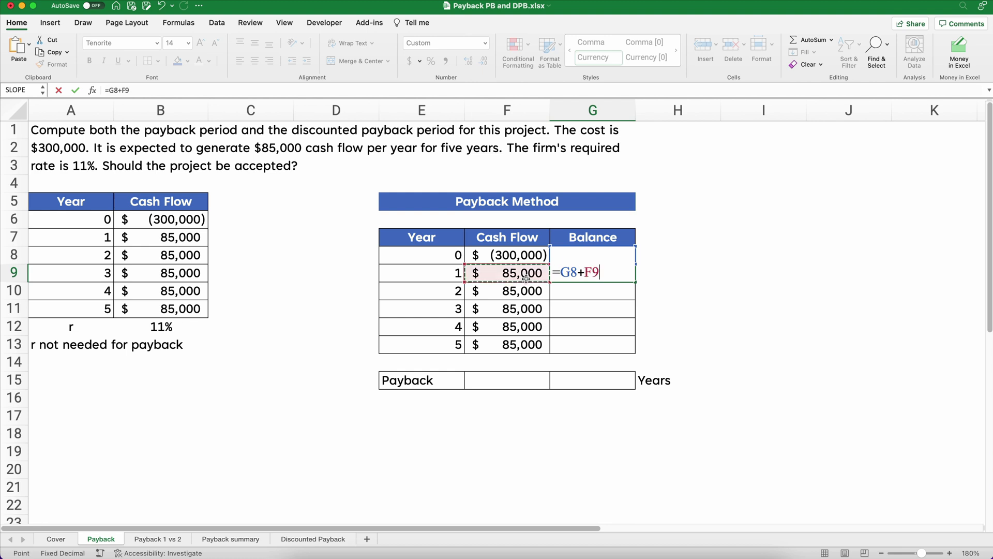
key(Return)
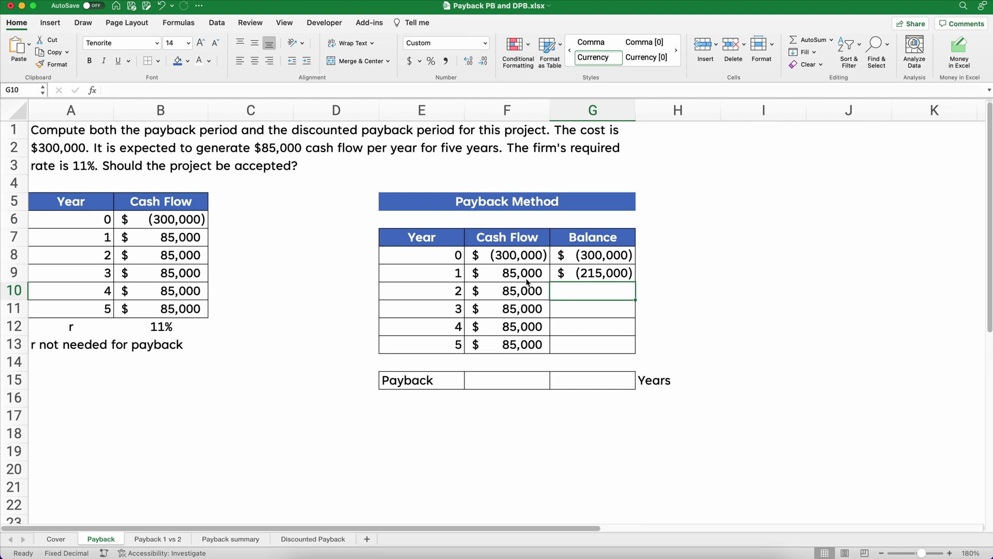
Enter =G9+F10 in G10 for the year 2 balance and fill the formula down through G13.
text(=)
key(Up)
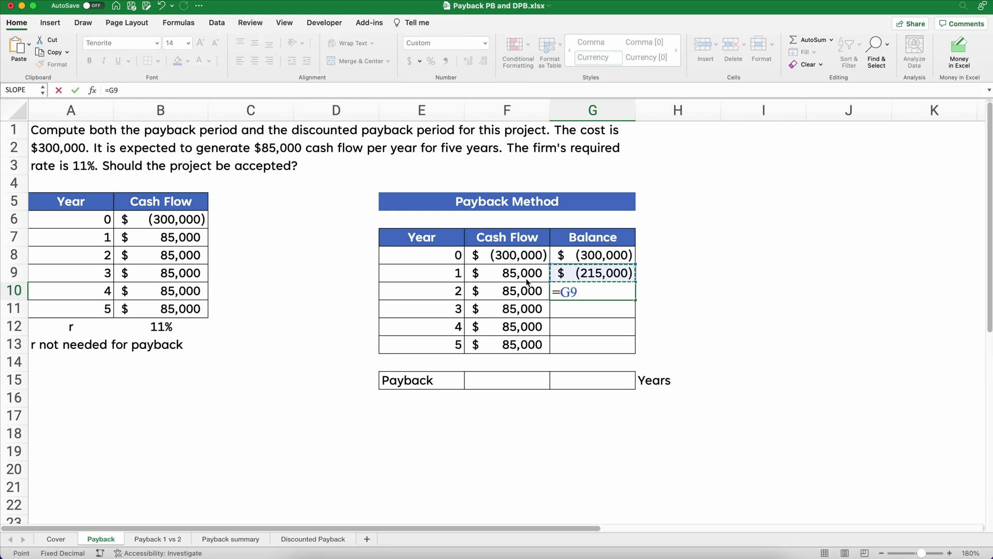
text(+)
click(525, 291)
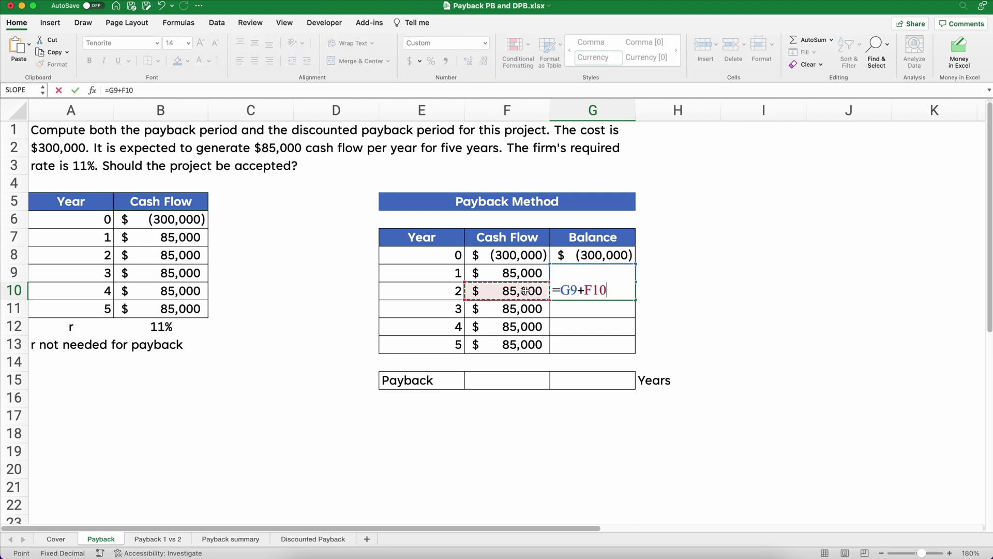
key(Return)
click(624, 291)
drag(634, 300, 630, 353)
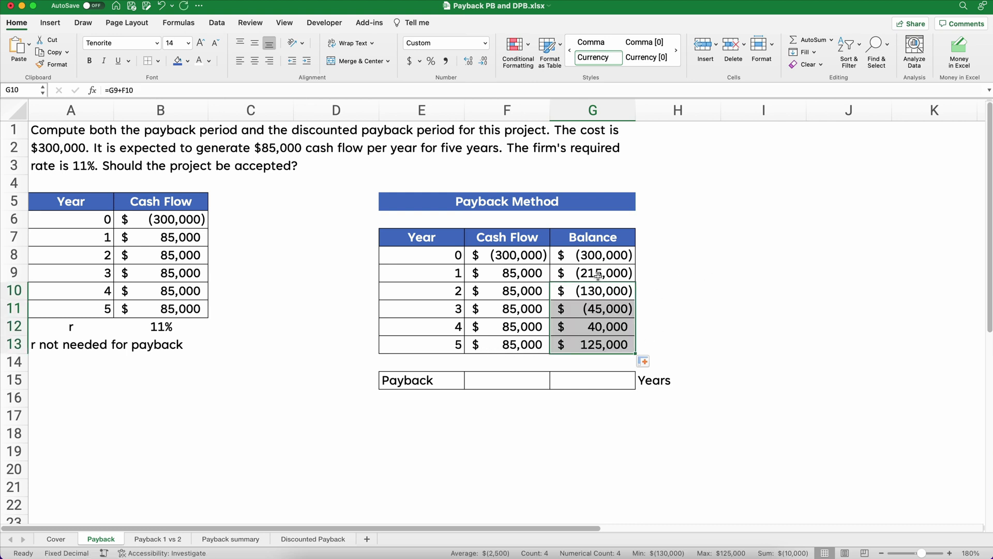
Calculate the payback period in G15 with =E11+-G11/F12, using the last year with a negative balance and the following year's cash flow.
drag(595, 258, 592, 309)
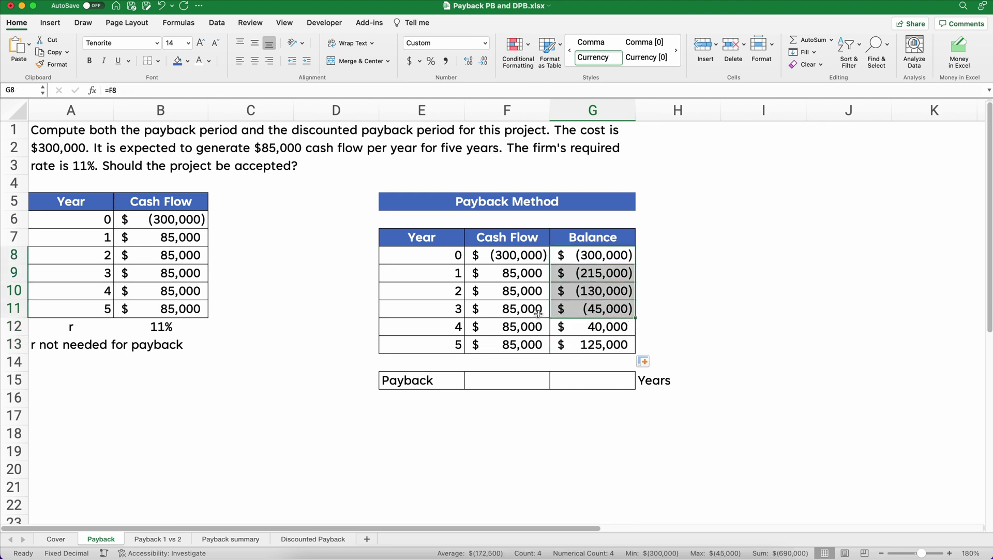
drag(455, 327, 568, 325)
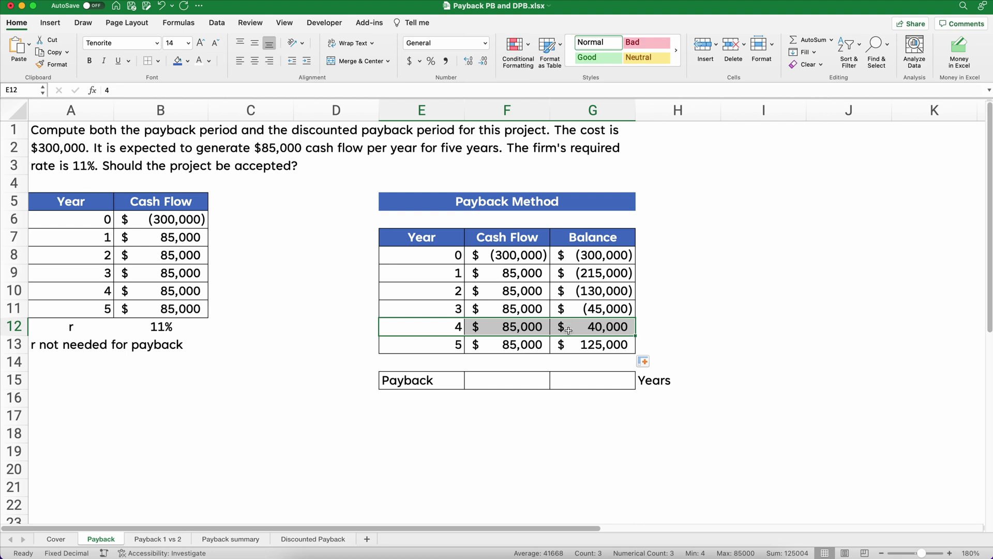
click(583, 382)
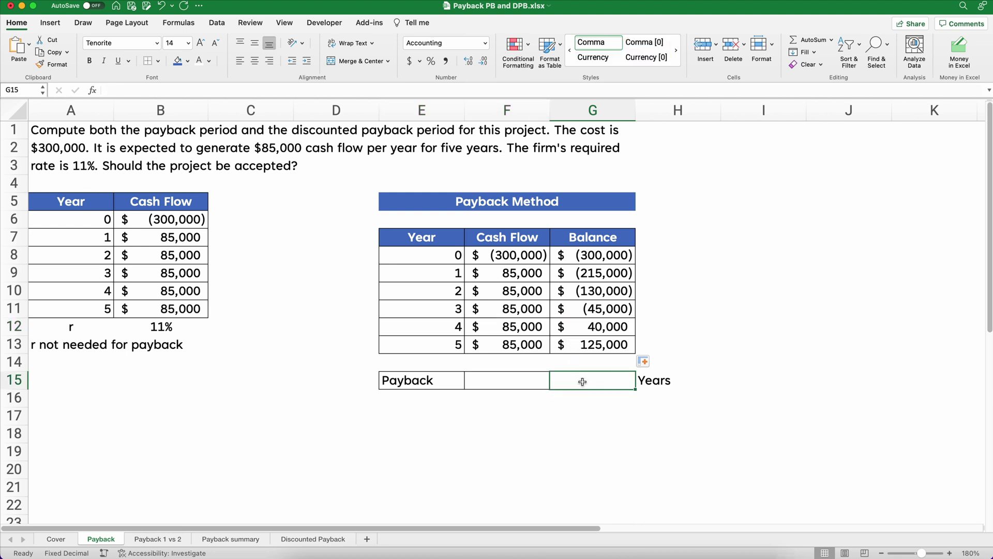
text(=)
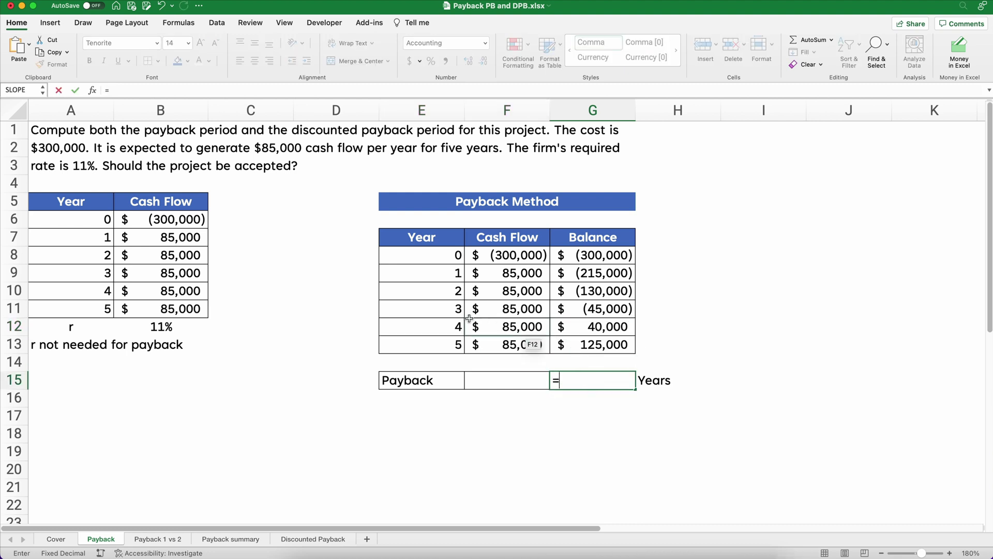
click(450, 313)
text(+)
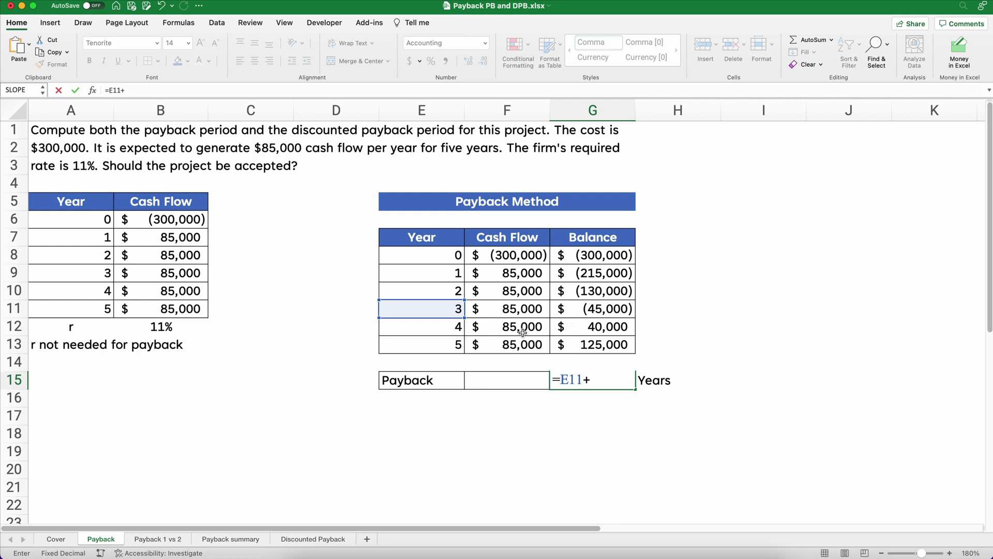
text(-)
click(583, 310)
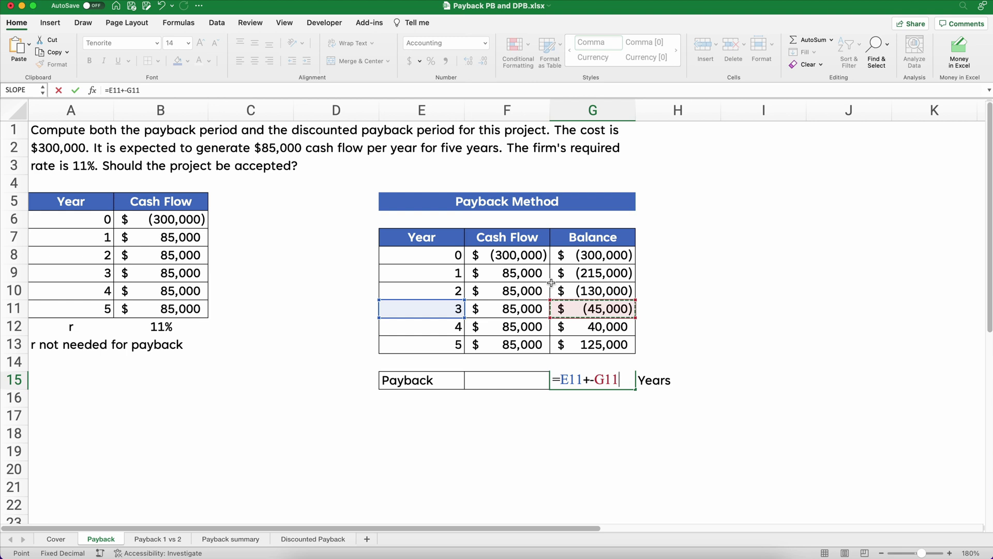
text(/)
click(520, 328)
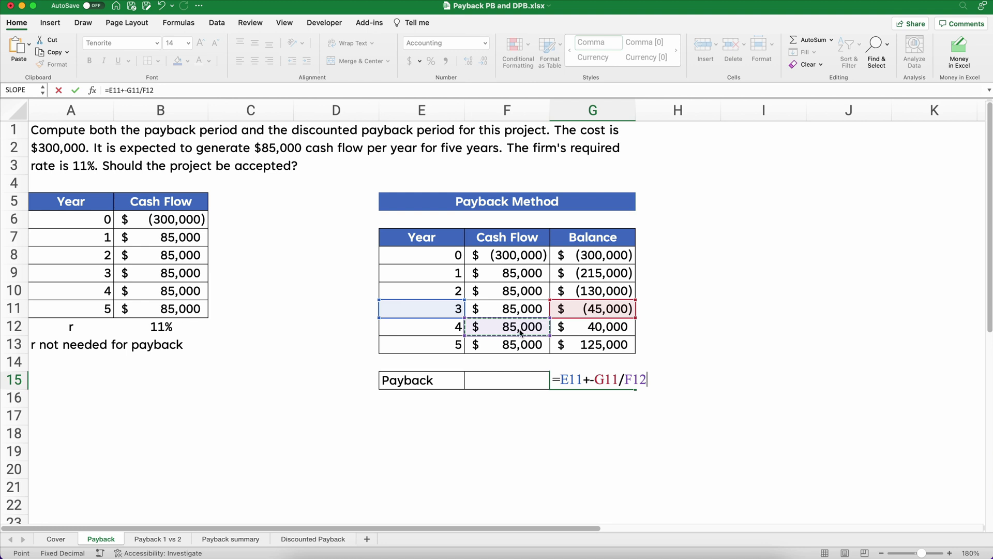
key(Return)
key(Up)
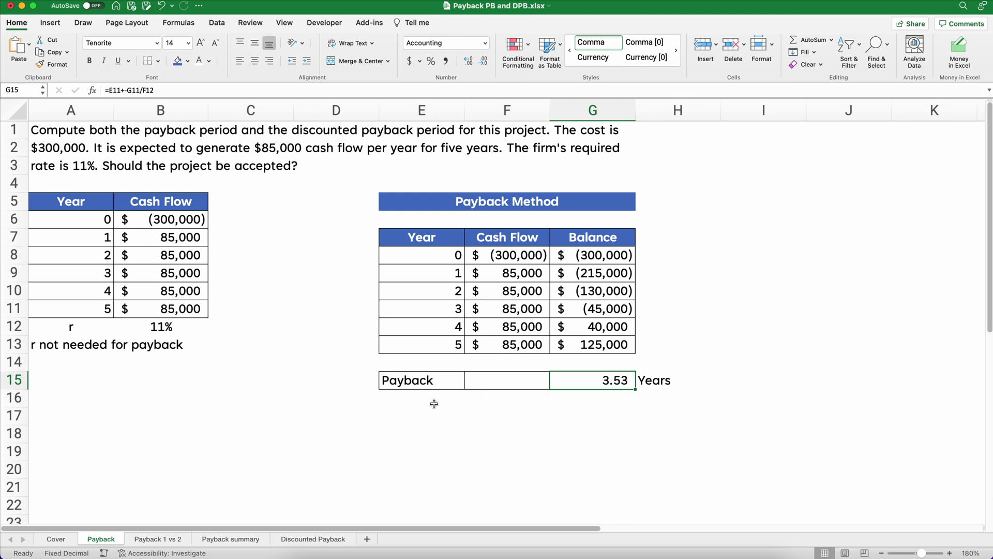
Enter YES in G16 below the payback result as the acceptance decision.
click(579, 405)
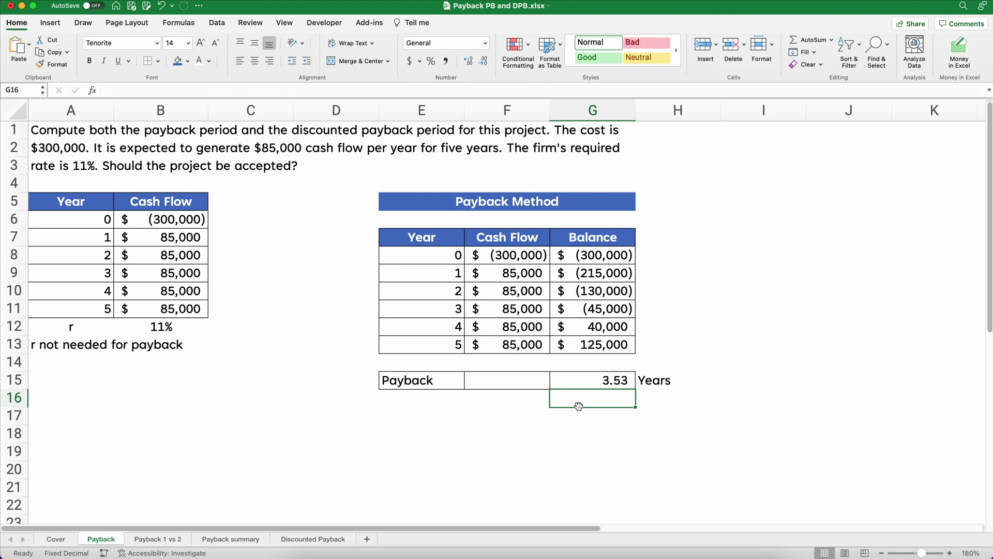
text(YES)
key(Return)
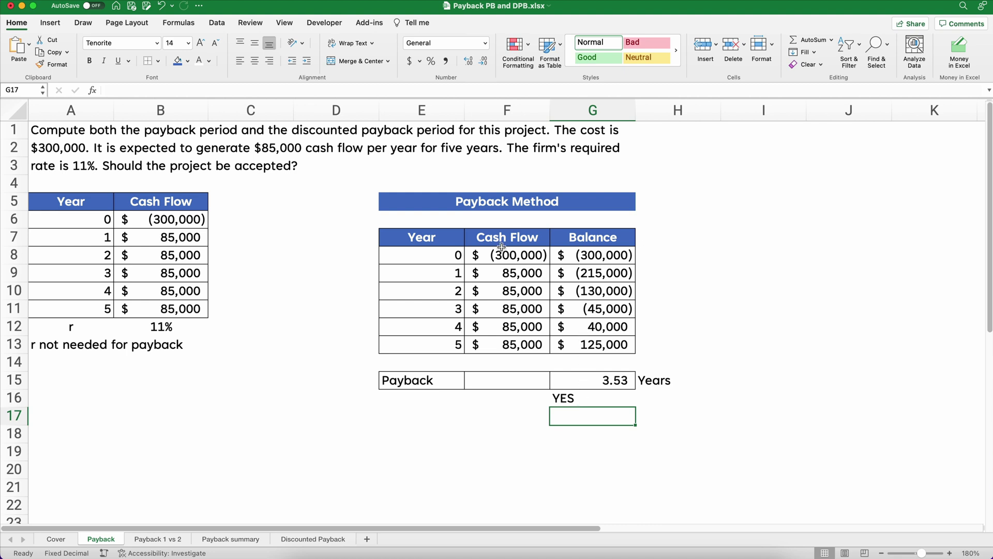
Calculate the payback period in F15 by dividing the initial cost by the constant yearly cash flow with =-F8/F9.
click(517, 382)
drag(508, 275, 514, 346)
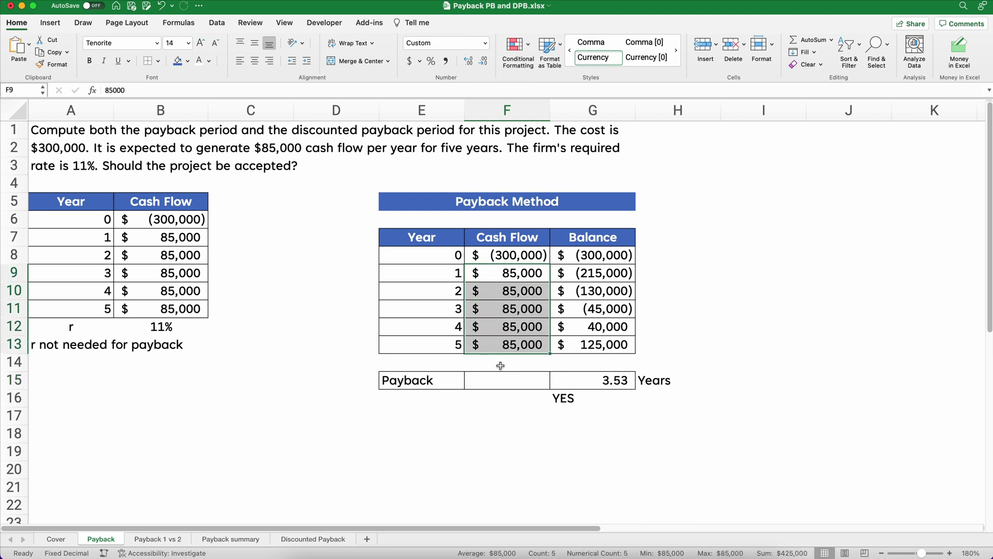
click(496, 382)
text(=)
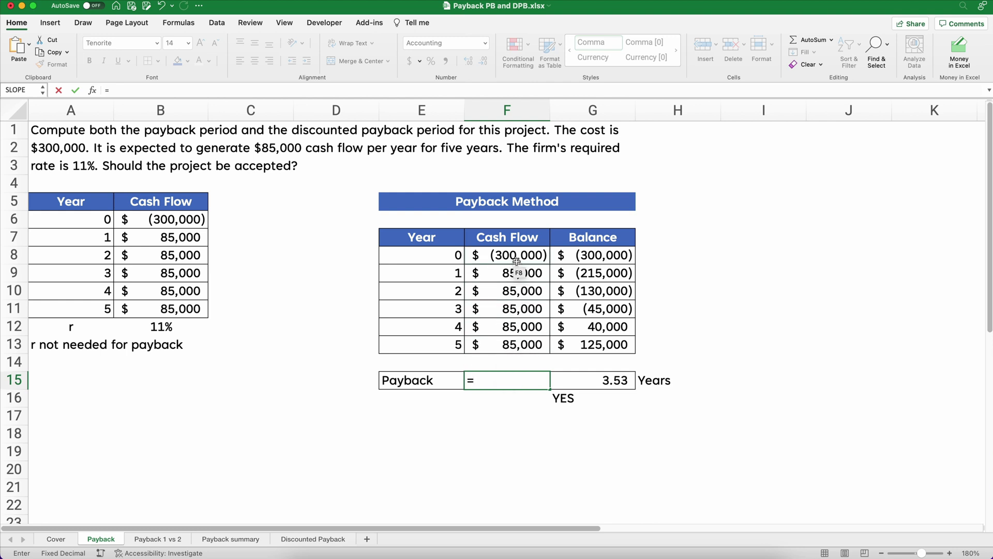
text(-)
click(516, 259)
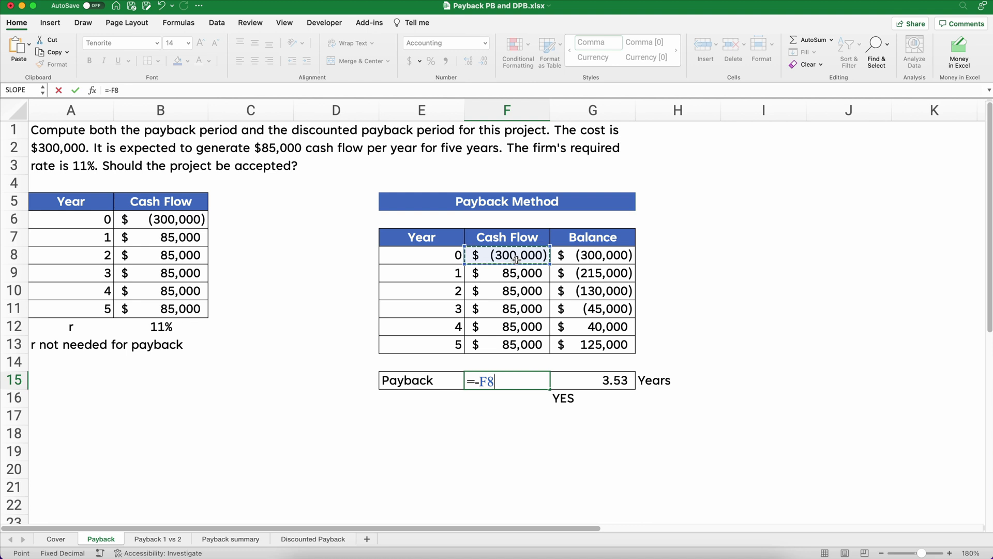
text(/)
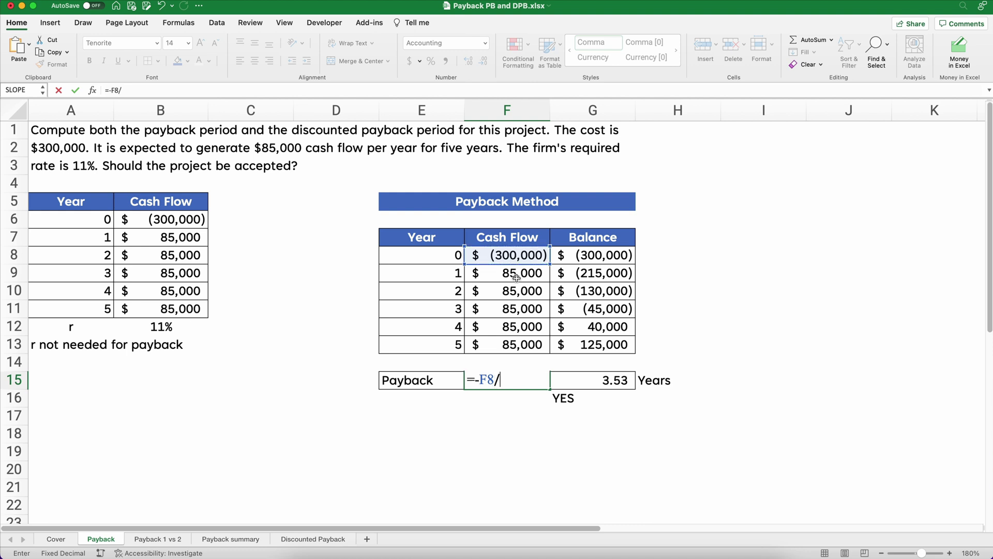
click(517, 277)
key(Return)
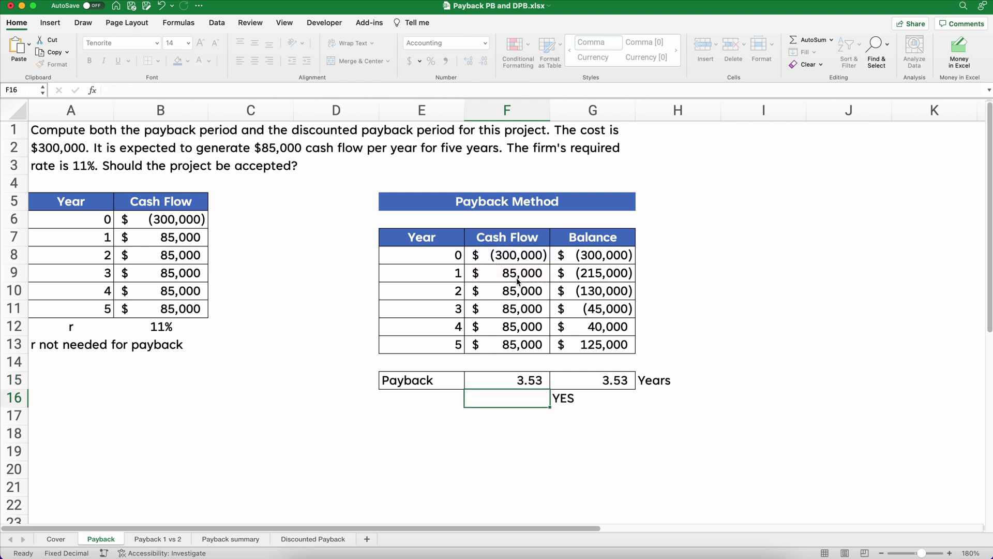
key(Up)
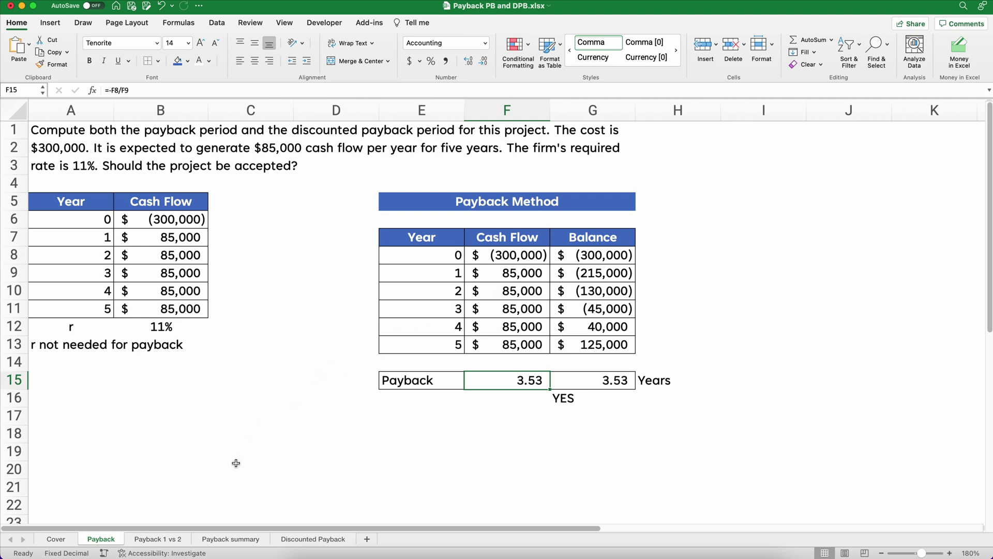
On the Payback 1 vs 2 sheet, clear the balances of Project A in D5:D11 and Project B in H5:H11.
click(165, 540)
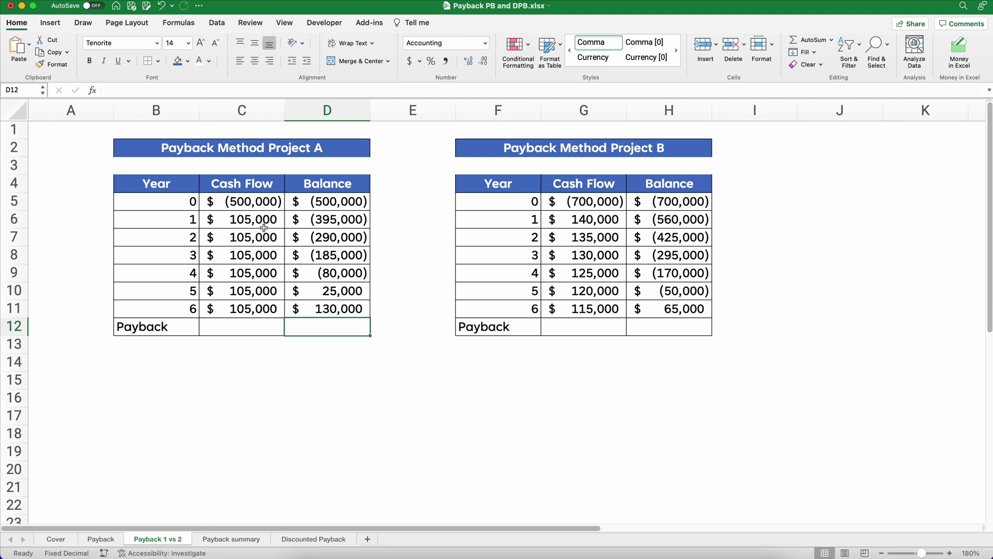
text(=)
click(327, 203)
drag(328, 222, 333, 309)
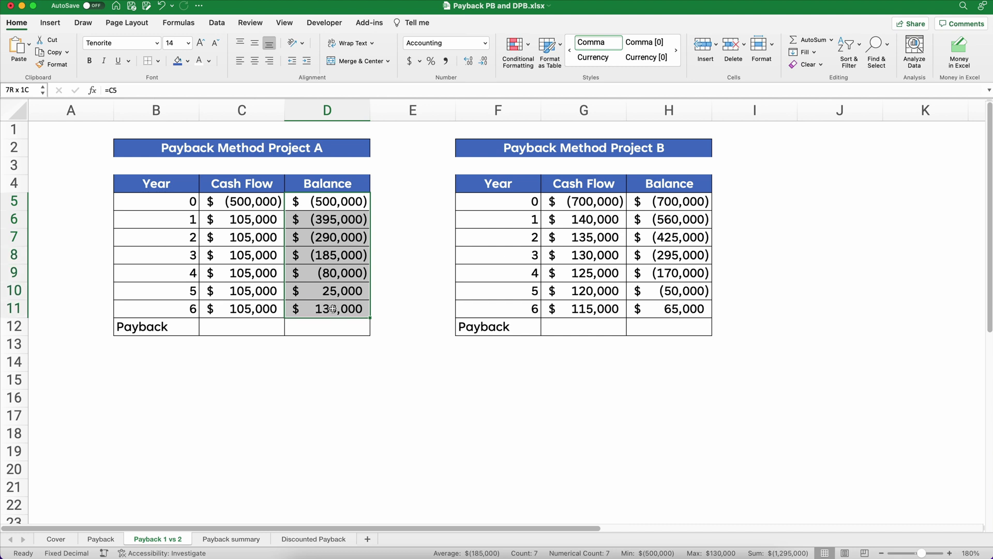
key(Delete)
drag(669, 202, 668, 305)
key(Delete)
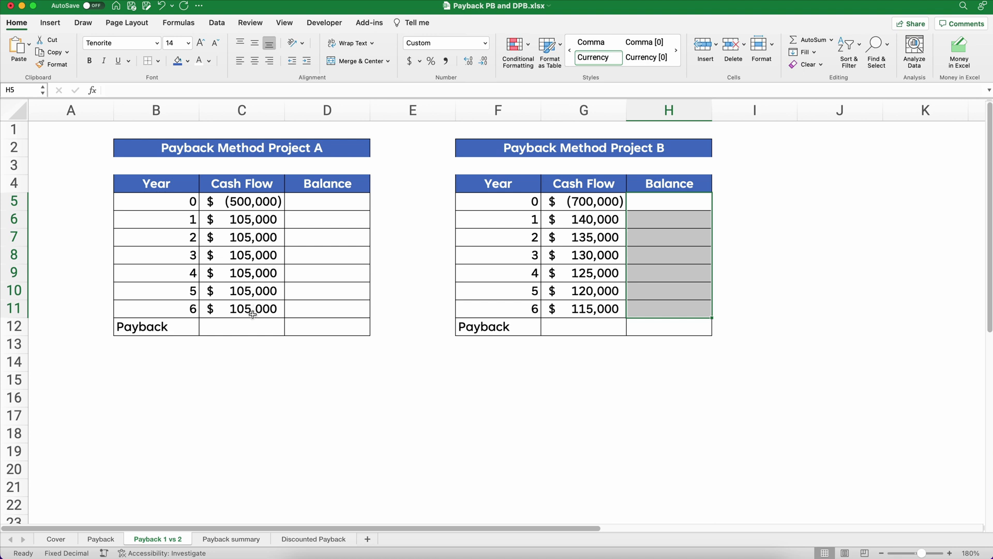
Enter =C5 in D5 as Project A's year 0 balance.
click(251, 203)
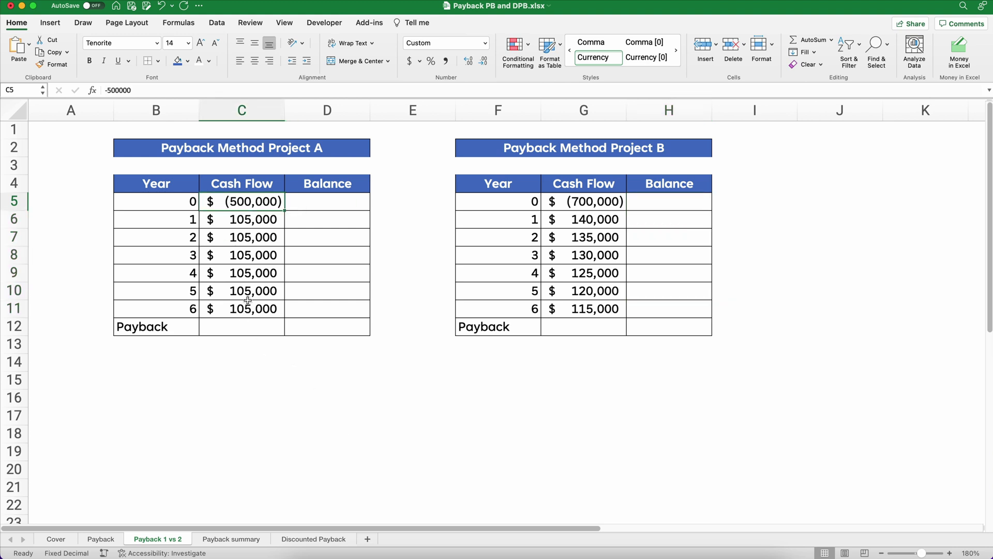
click(320, 202)
text(=)
key(Left)
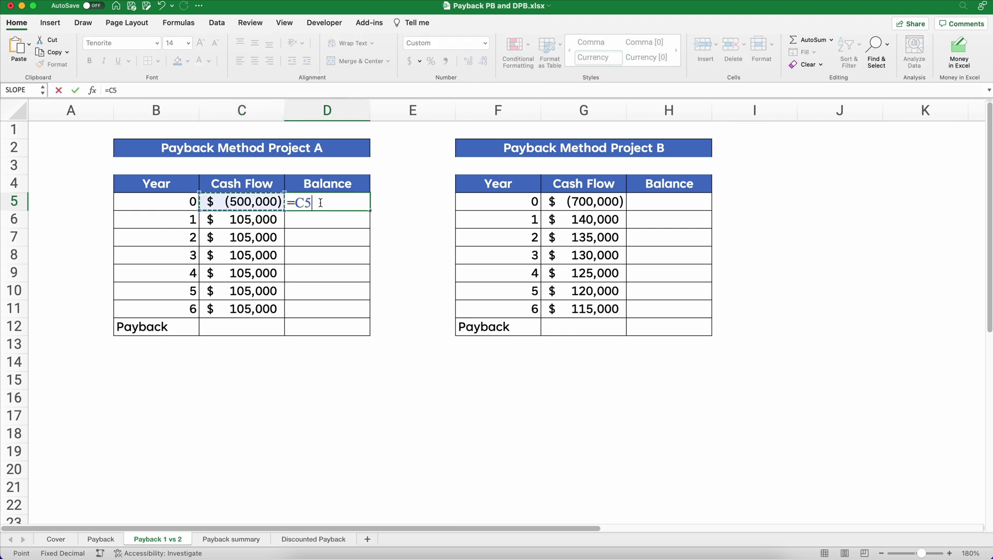
key(Return)
Enter =D5+C6 in D6 for Project A's year 1 balance and fill the formula down through D11.
text(=)
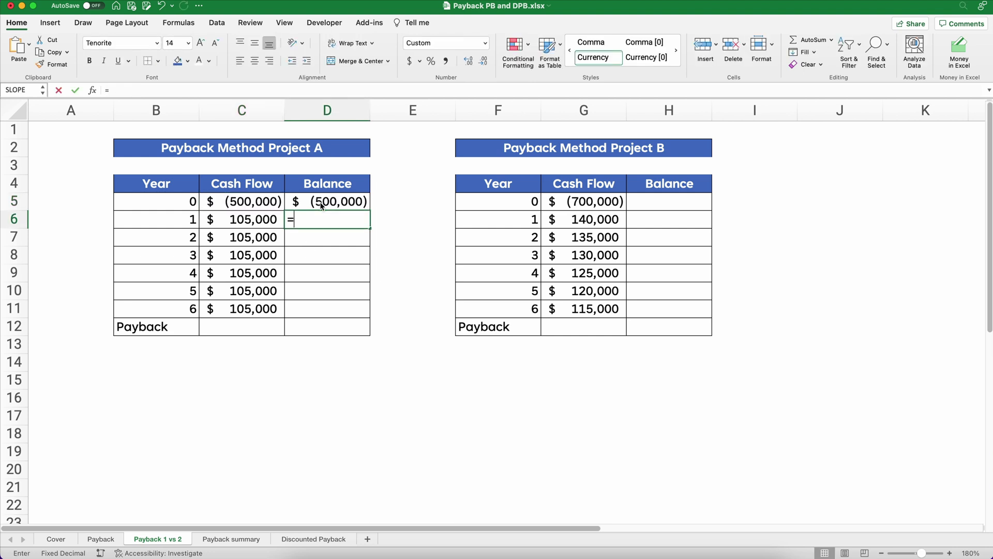
key(Up)
text(+)
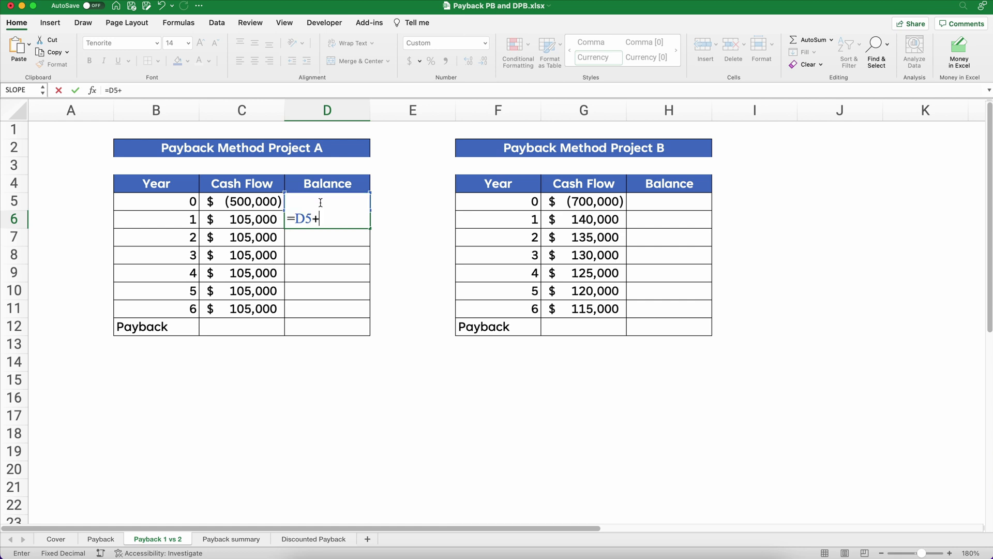
key(Left)
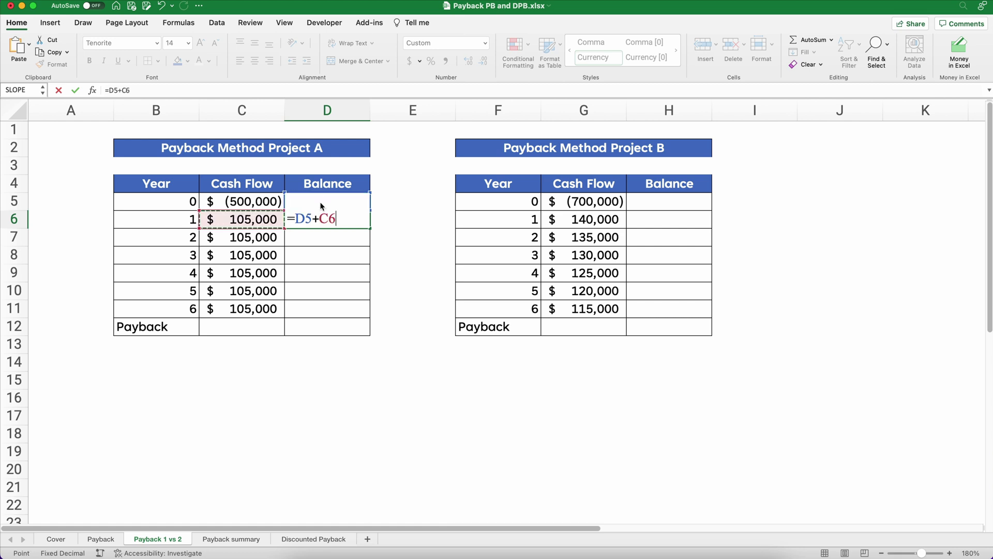
key(Return)
click(331, 222)
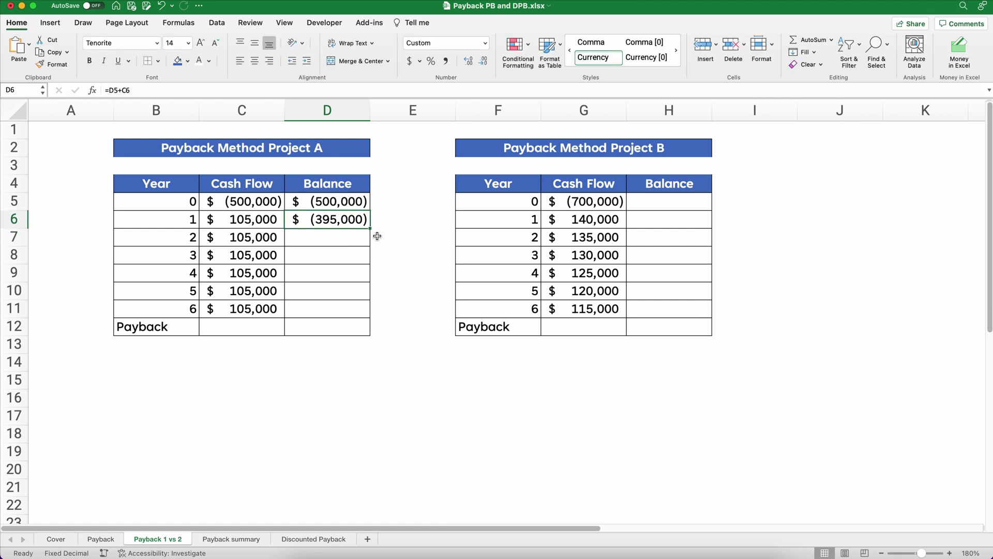
drag(371, 228, 358, 315)
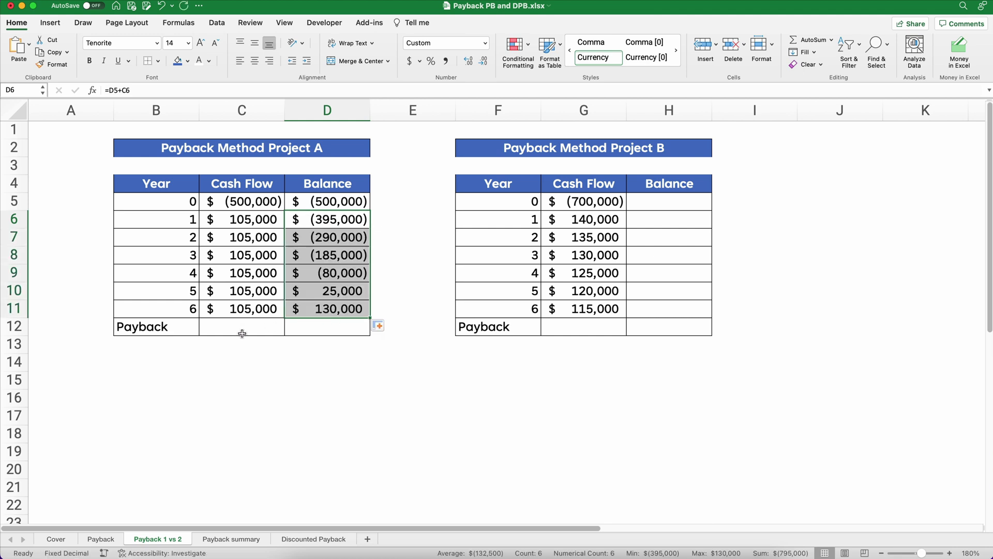
Calculate Project A's payback in C12 with =-C5/C6, dividing the initial cost by the constant yearly cash flow.
click(242, 333)
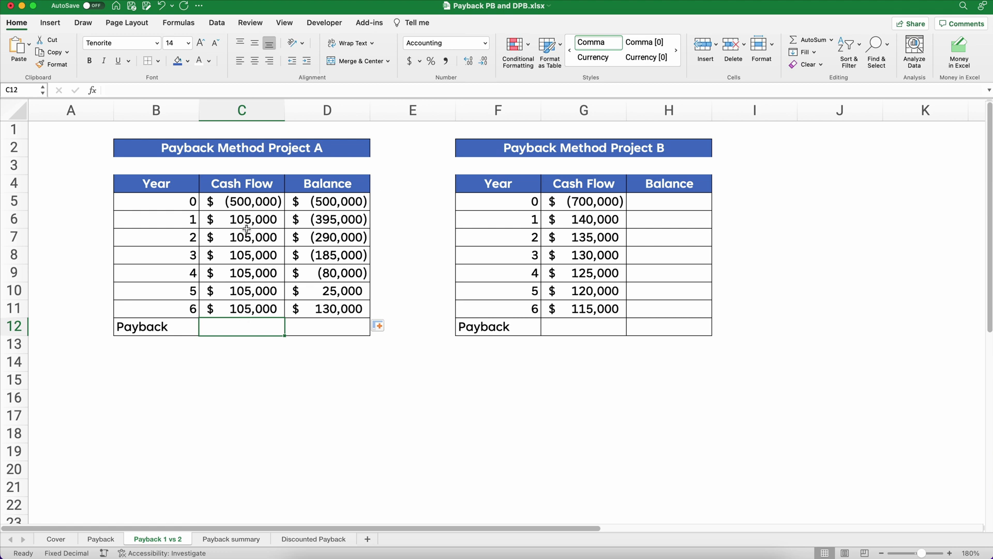
text(=)
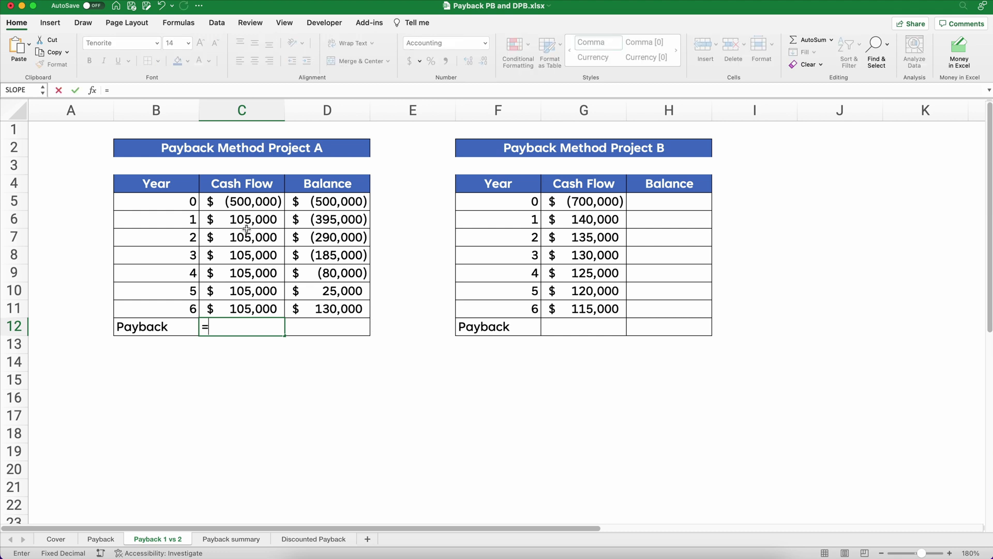
text(-)
click(249, 202)
text(/)
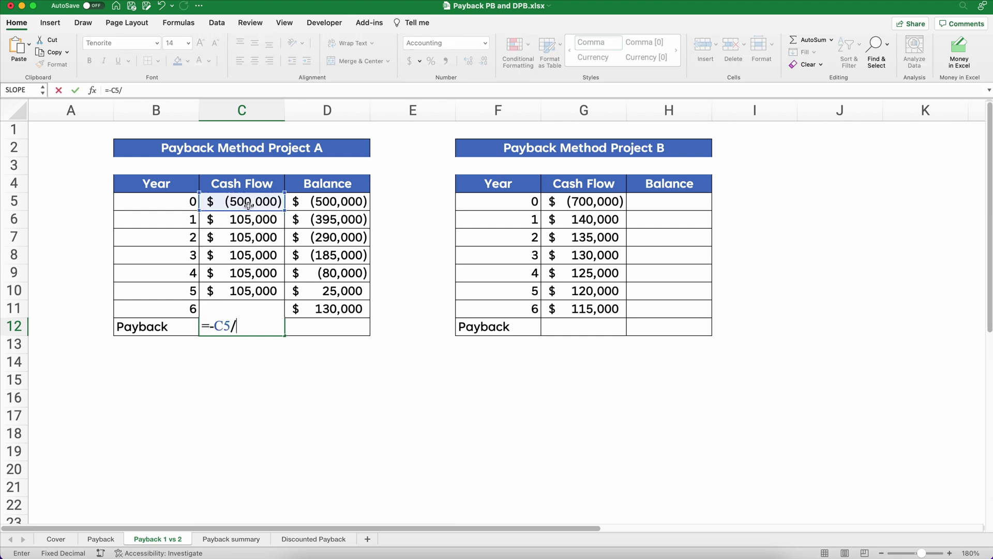
click(250, 219)
key(Return)
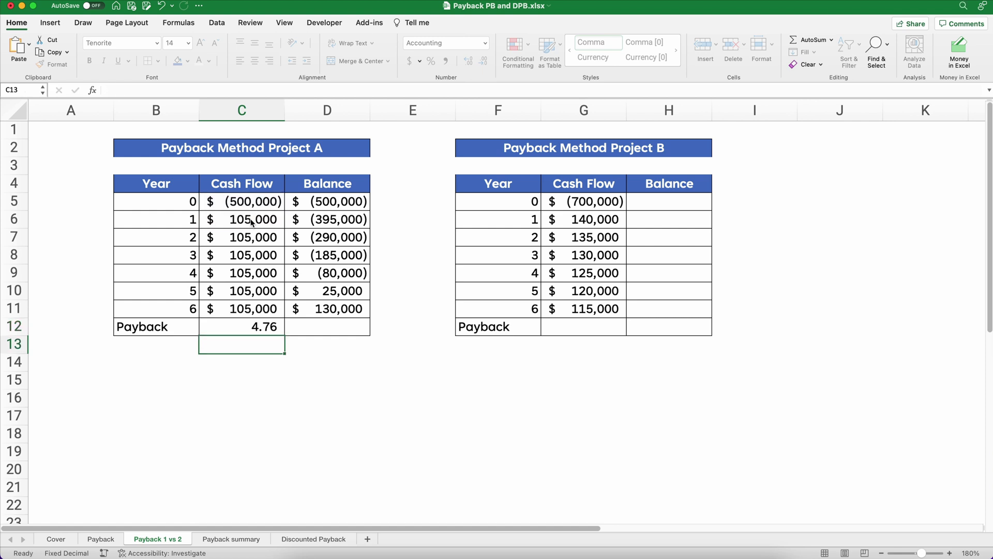
Calculate Project A's payback in D12 from the balances with =B9+-D9/C10, using the last year with a negative balance.
click(330, 326)
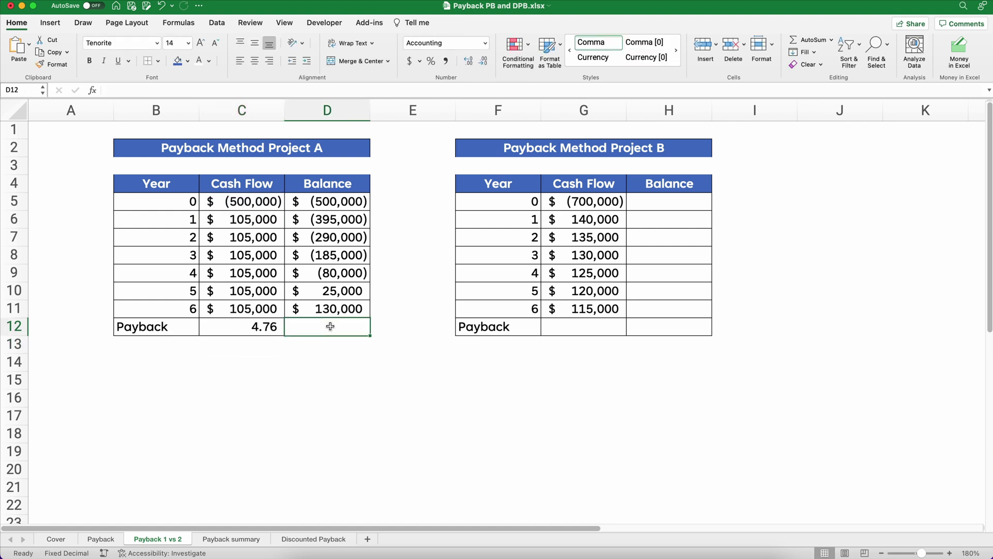
text(=)
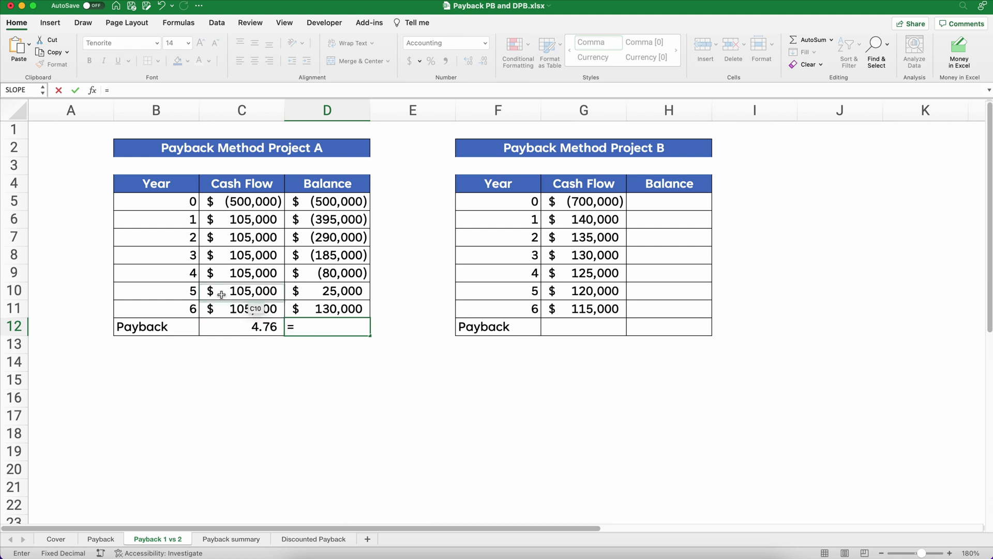
click(183, 276)
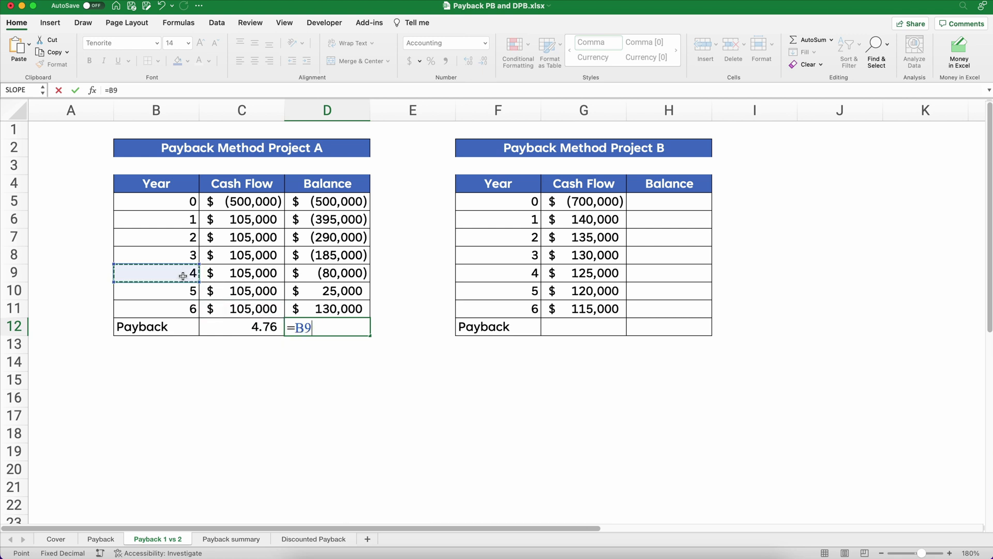
text(+)
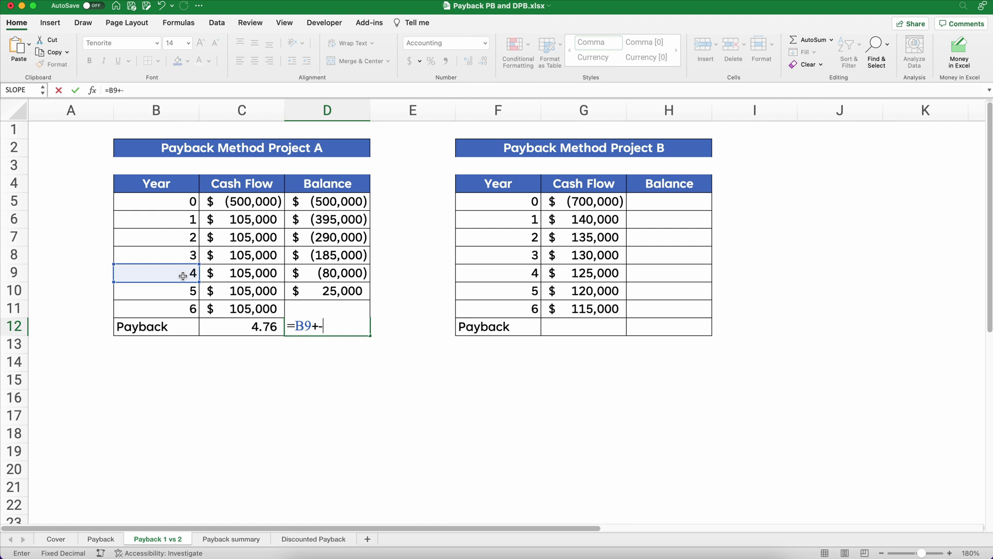
text(-)
click(314, 276)
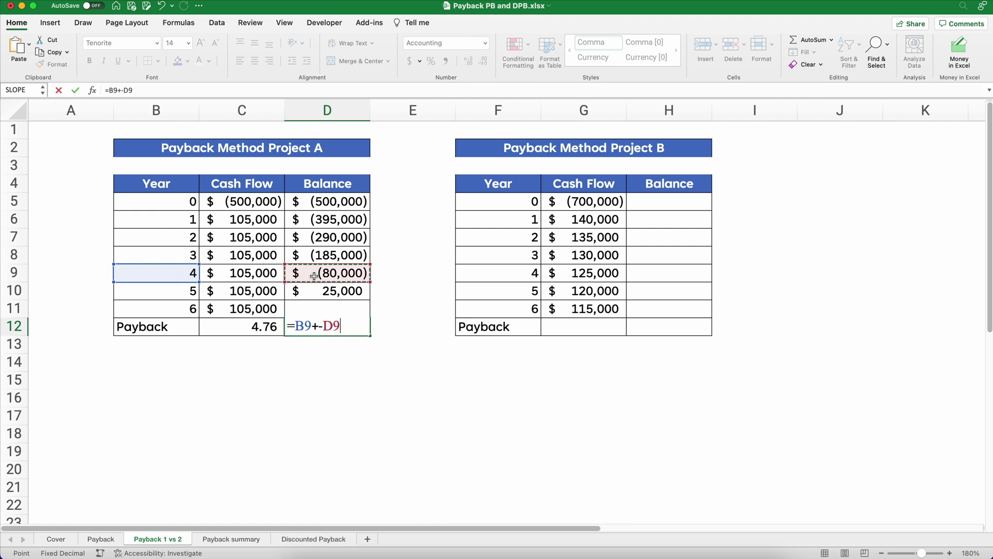
text(/)
click(265, 291)
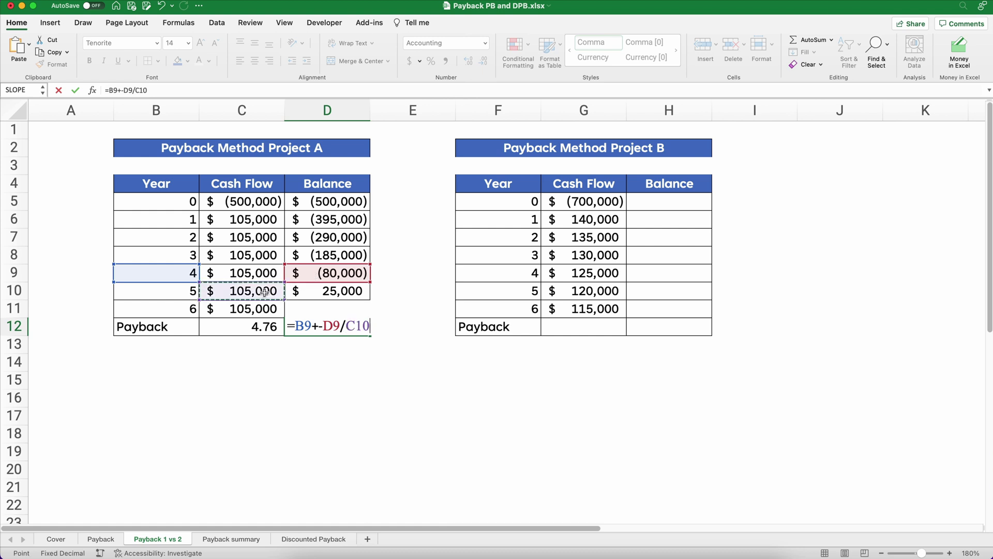
key(Return)
key(Up)
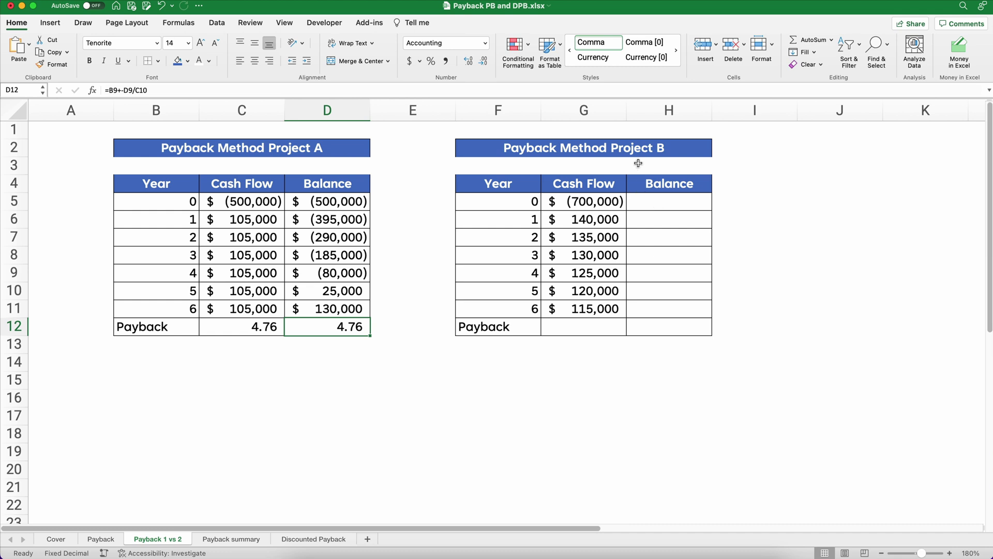
Enter =G5 in H5 as Project B's year 0 balance.
click(676, 203)
text(=)
key(Left)
key(Return)
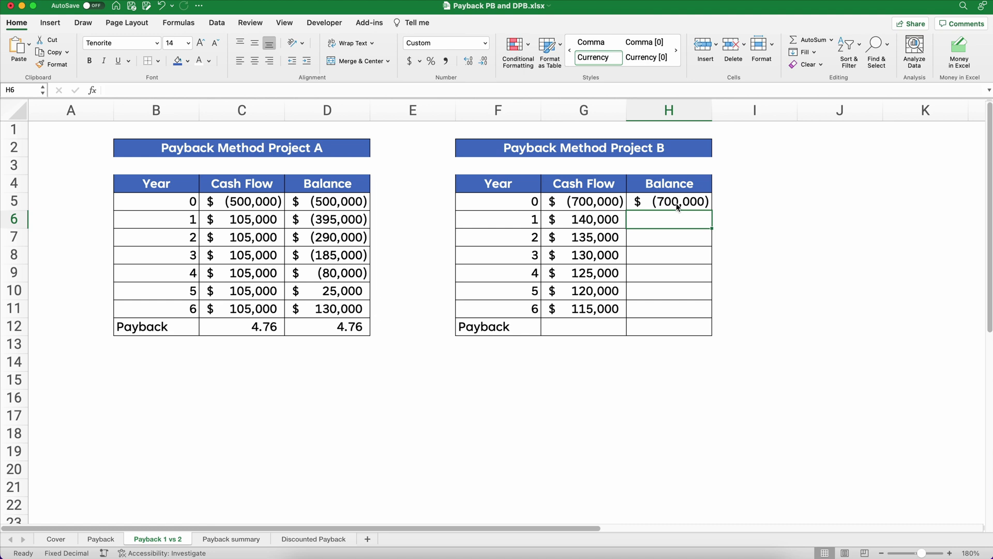
Enter =H5+G6 in H6 for Project B's year 1 balance and fill the formula down through H11.
text(=)
click(676, 203)
text(+)
key(Left)
key(Return)
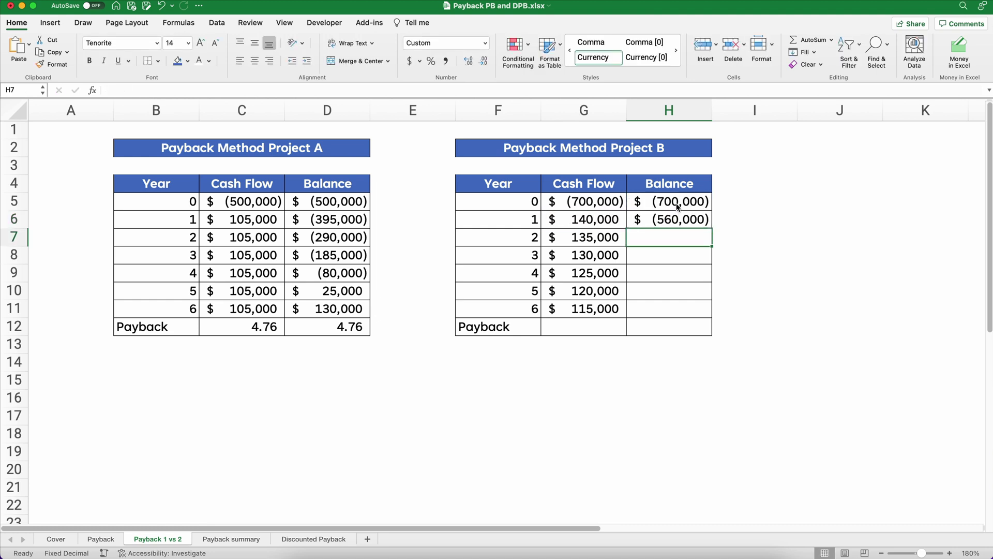
click(683, 219)
drag(712, 228, 704, 313)
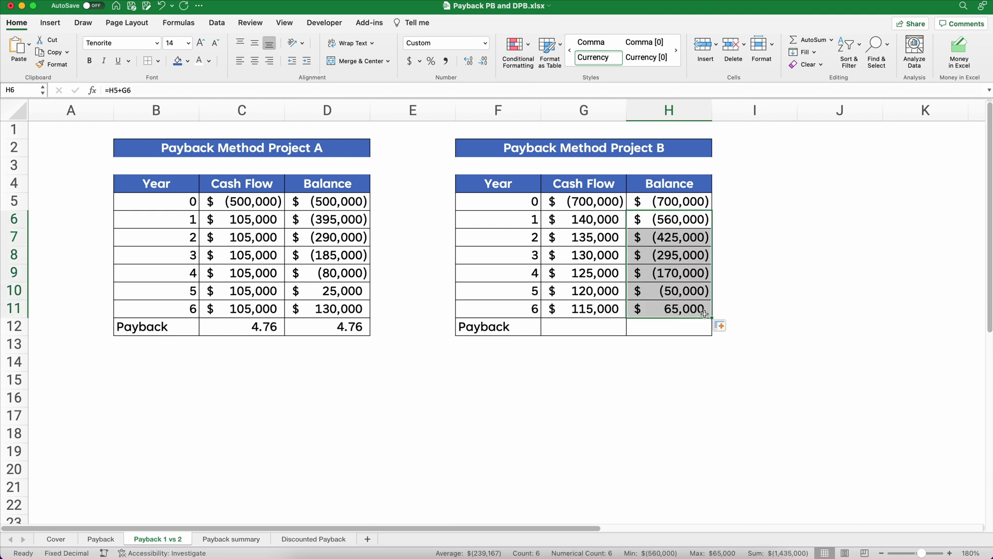
click(647, 310)
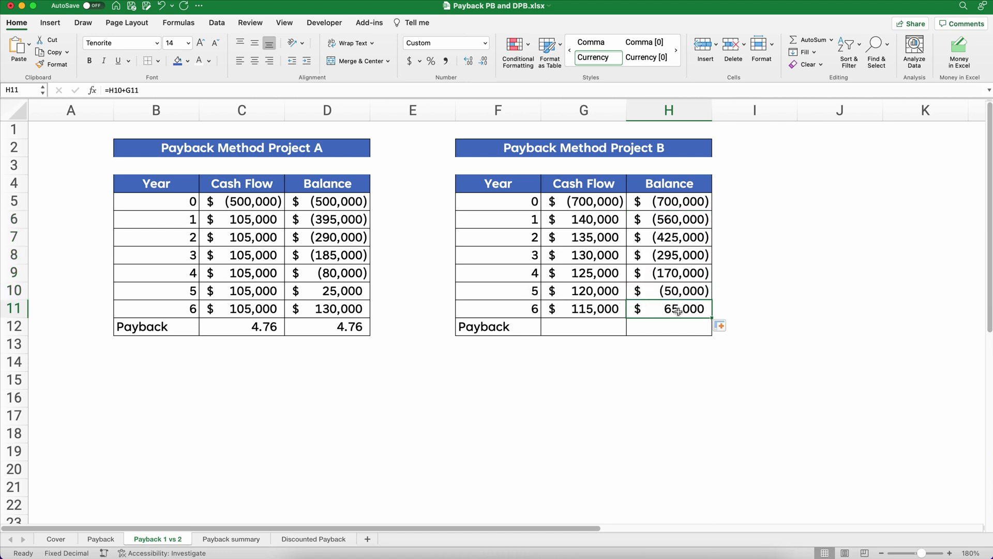
Calculate Project B's payback in H12 with =F10+-H10/G11, using the last year with a negative balance.
click(676, 330)
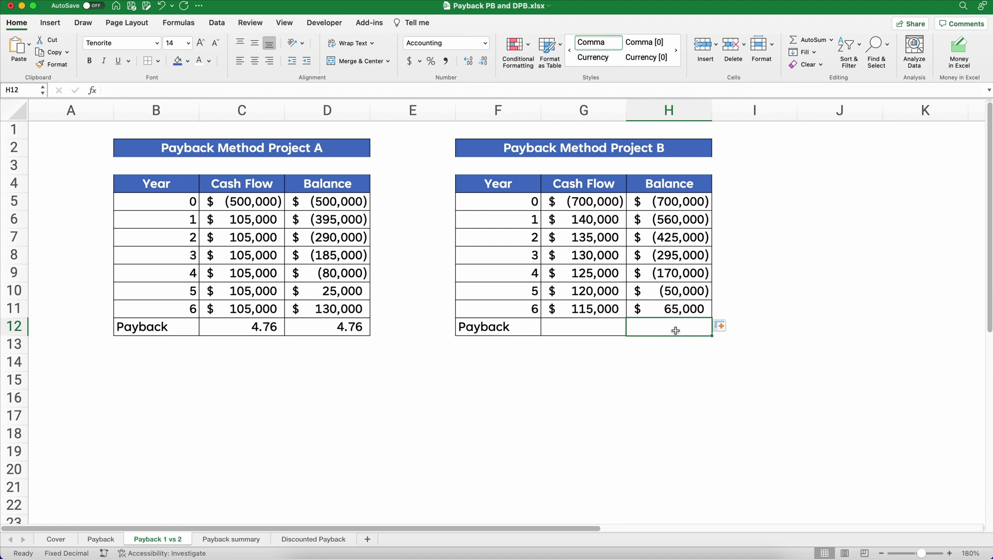
text(=)
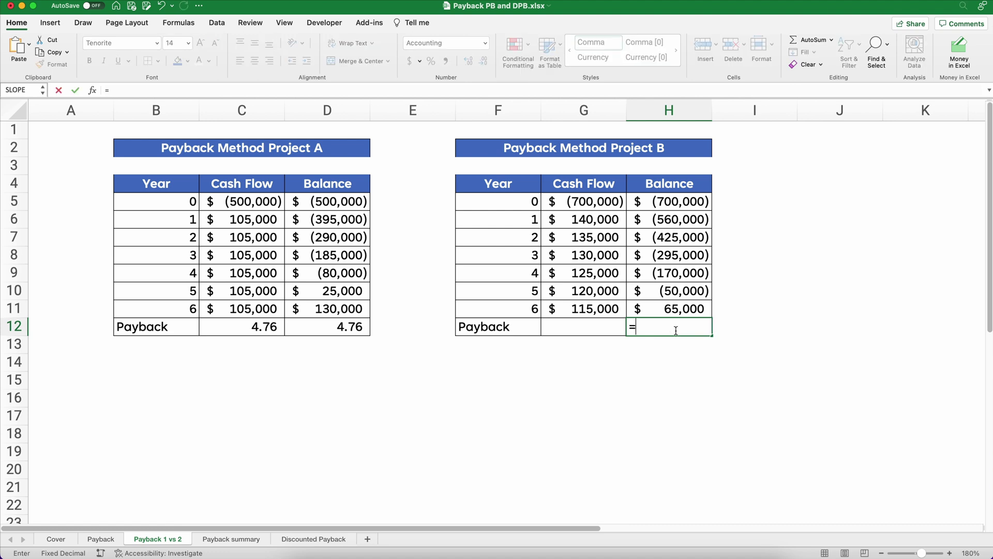
click(531, 294)
text(+)
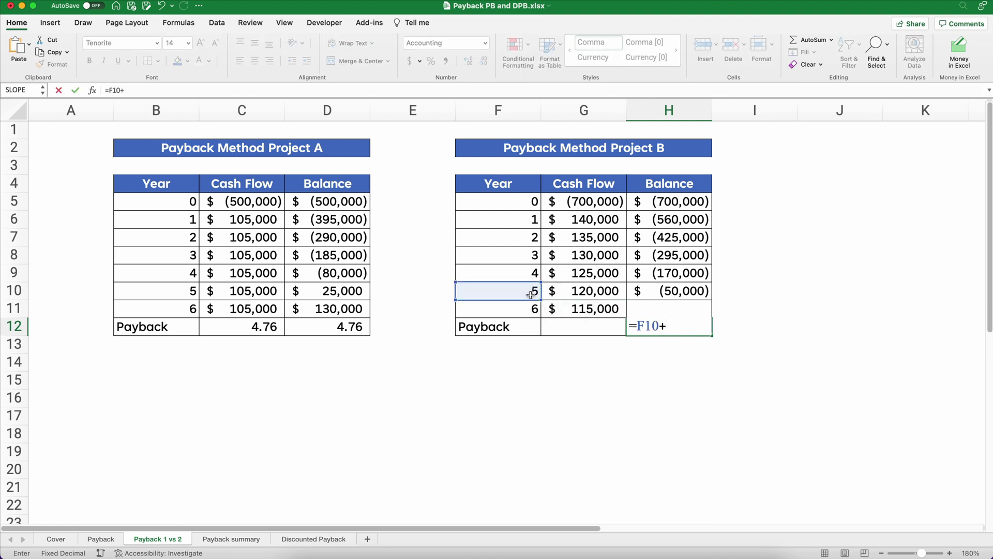
text(-)
click(655, 292)
text(/)
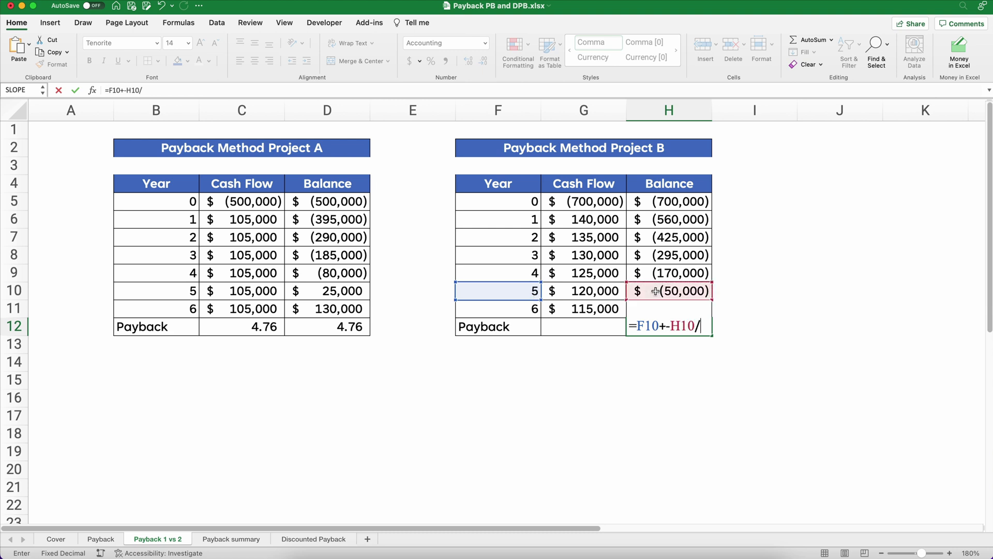
click(594, 311)
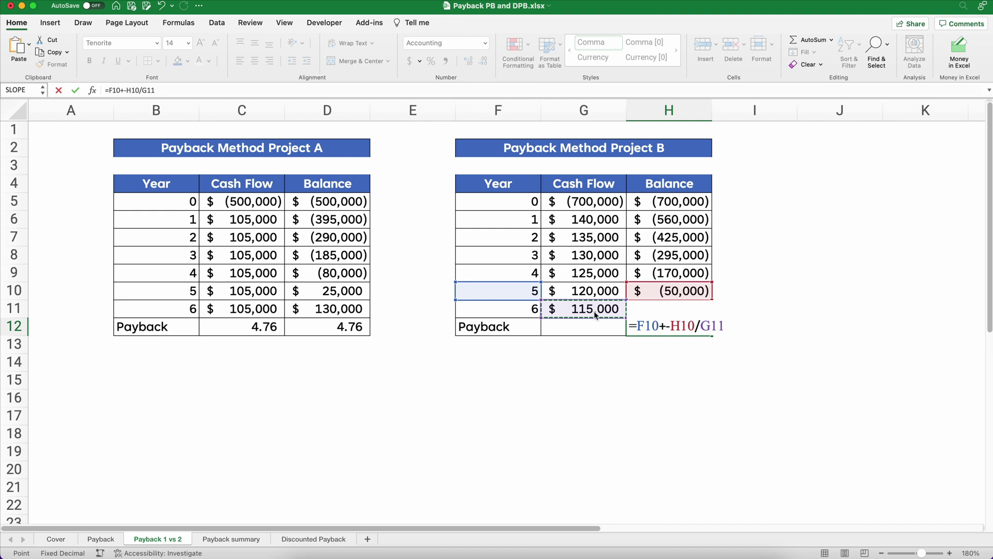
key(Return)
key(Up)
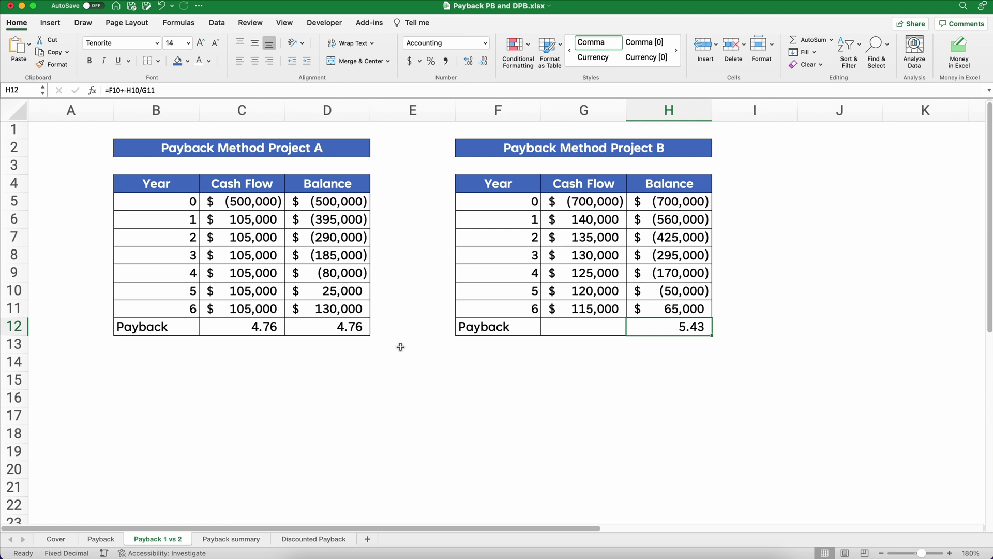
Enter the decision ACCEPT in D14 below Project A's payback.
click(334, 360)
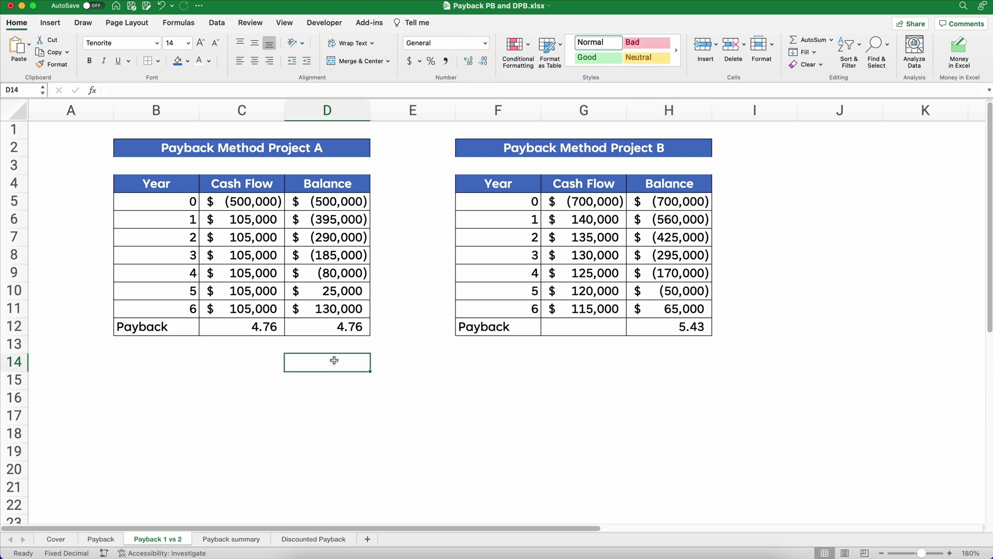
text(ACCEPT)
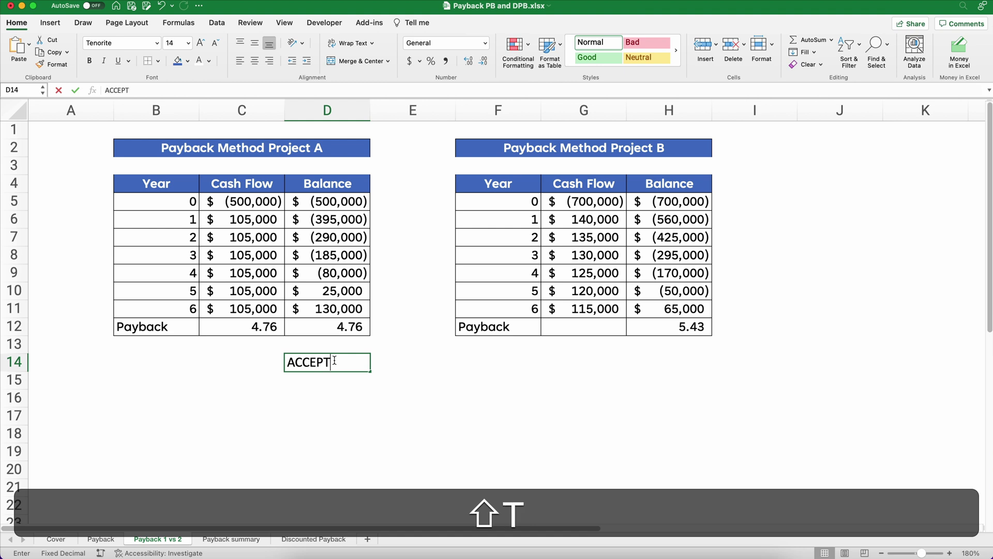
key(Return)
click(334, 360)
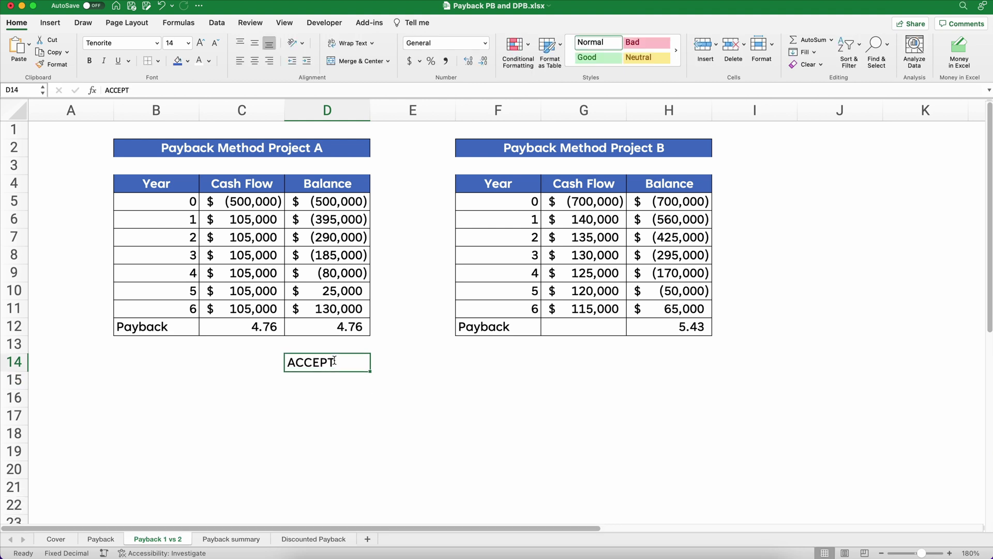
Enter the decision REJECT in H14 below Project B's payback.
key(Right)
key(Right)
key(Right)
key(Right)
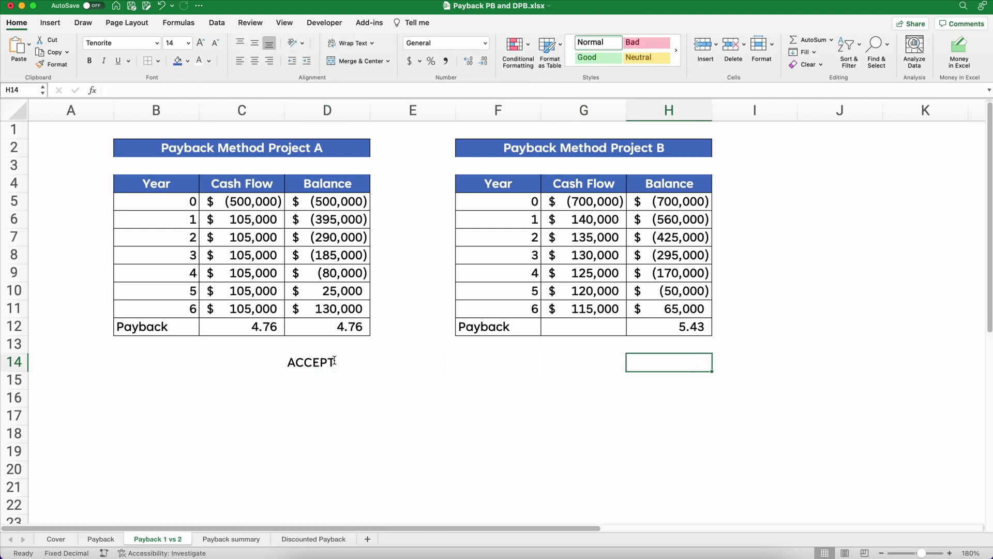
text(REJ)
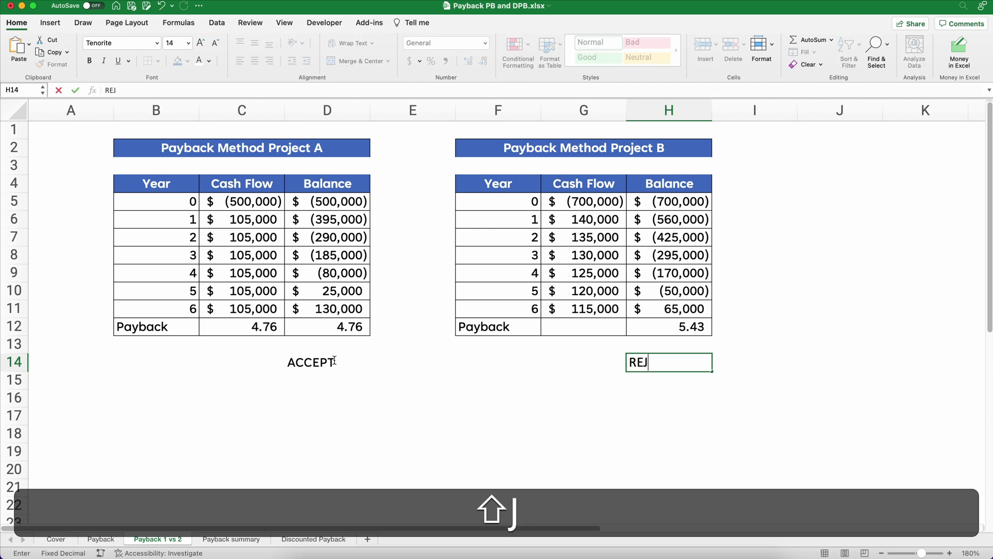
text(ECT)
key(Return)
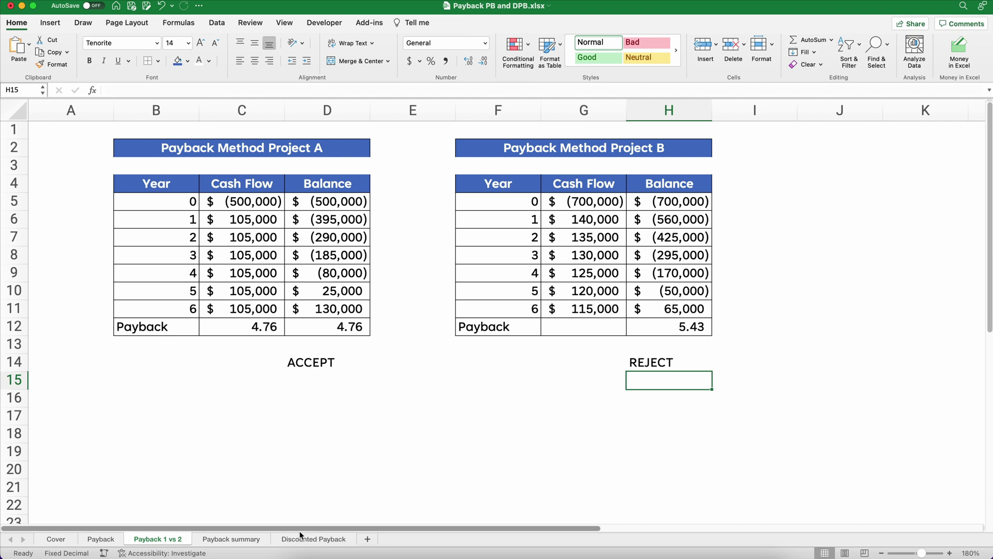
Review the payback method's advantages and disadvantages on the Payback summary sheet, especially the time value of money point and its discounted payback note.
click(243, 539)
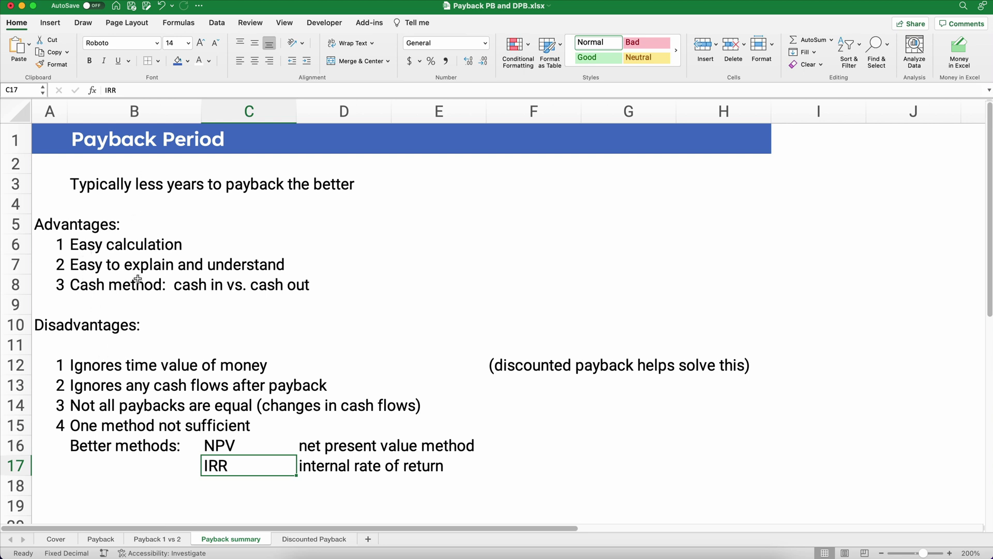
drag(83, 365, 276, 373)
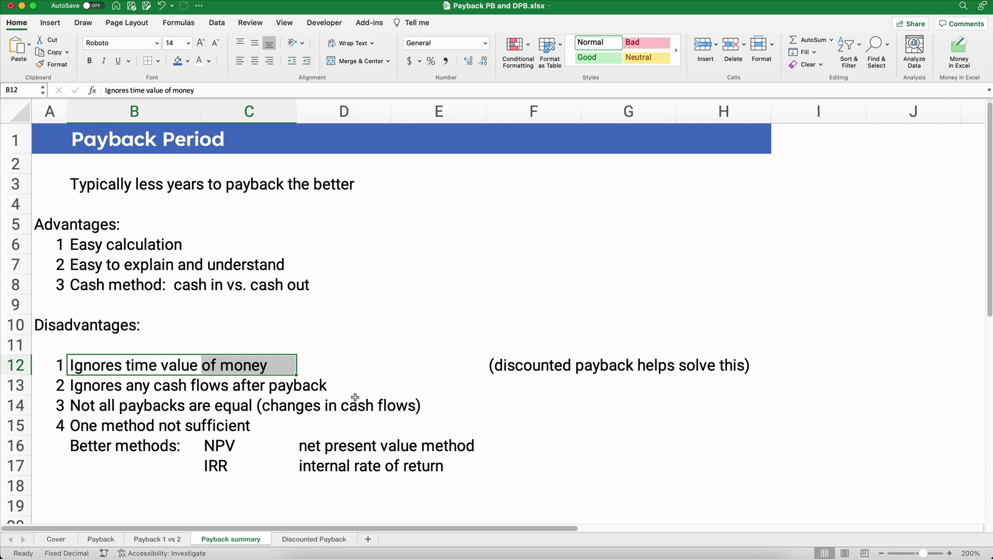
drag(509, 366, 705, 397)
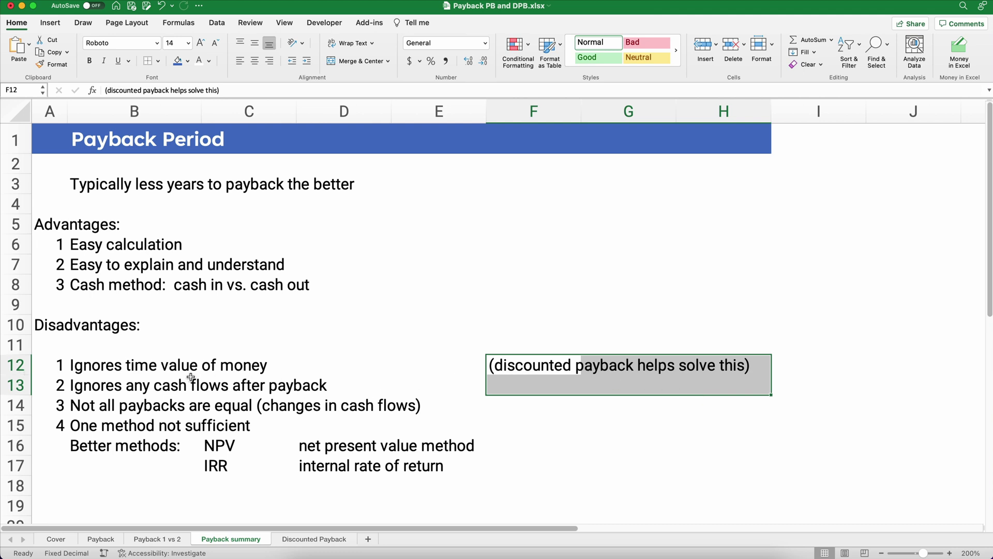
click(123, 369)
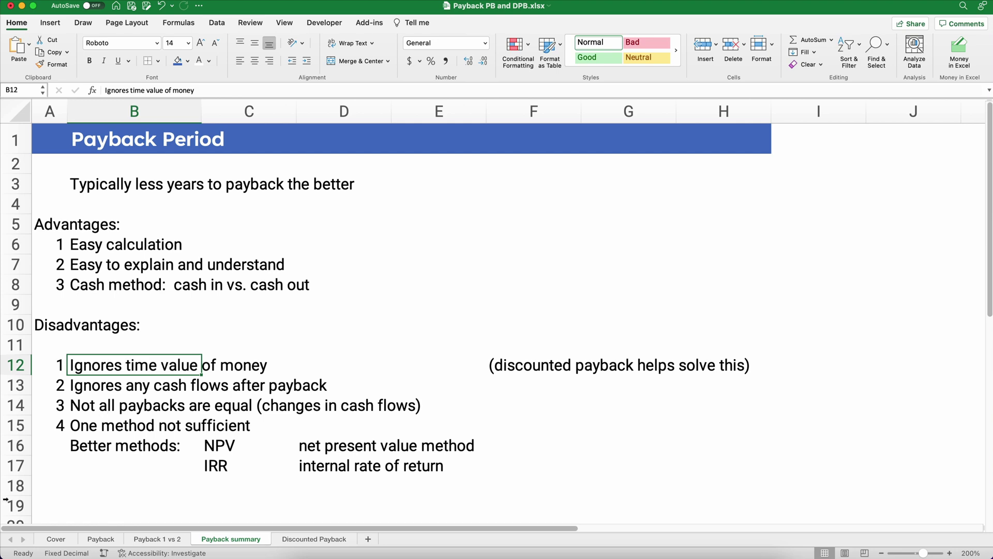
On the Discounted Payback sheet, clear the PV of CF and Balance values in G8:H13 and the payback result in H15.
click(325, 539)
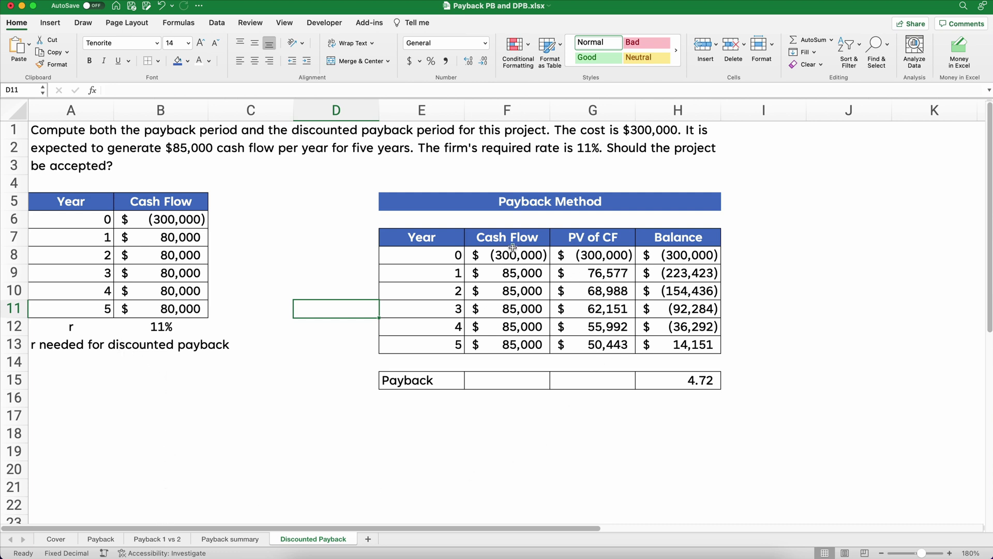
drag(589, 255, 649, 347)
key(Delete)
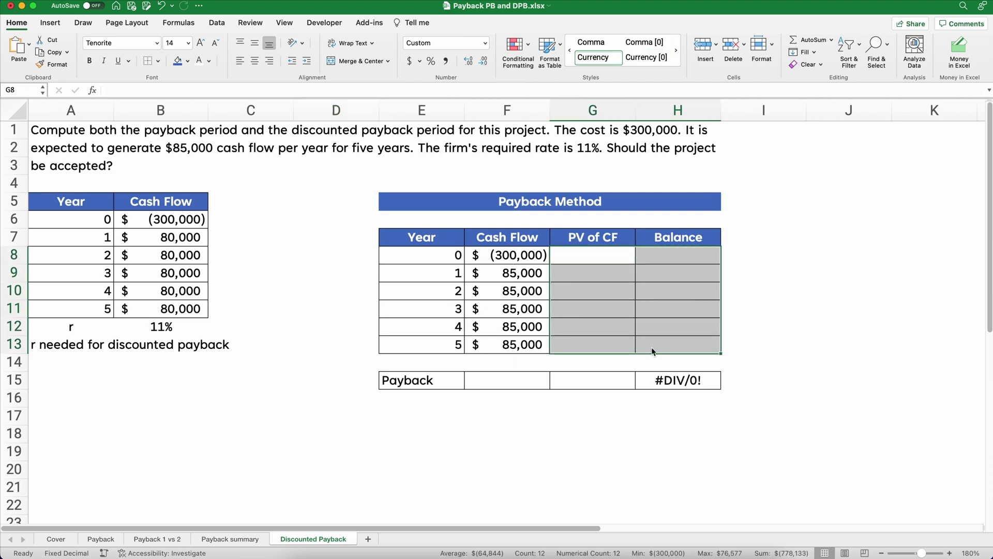
click(664, 381)
key(Delete)
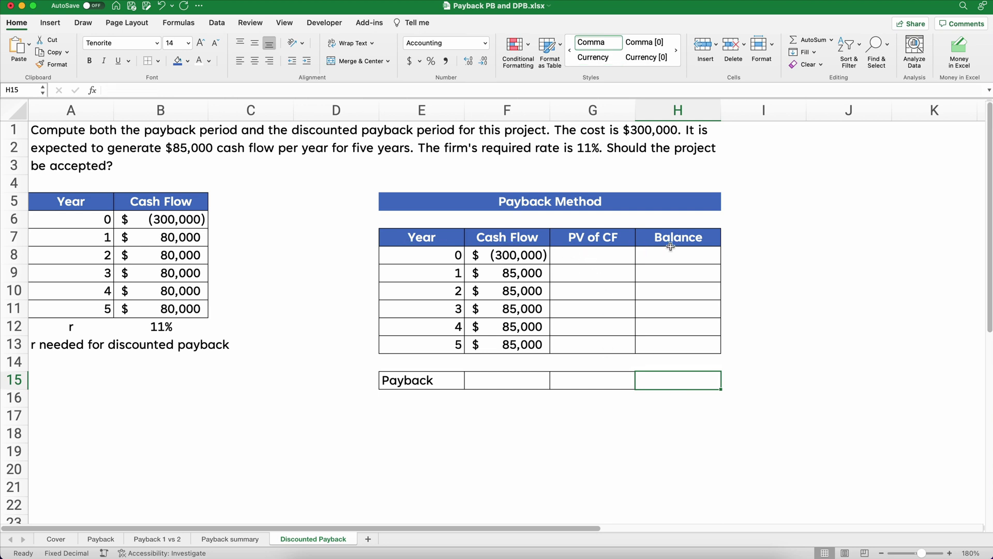
Enter =F8 in G8 as the present value of the year 0 cash flow.
click(584, 257)
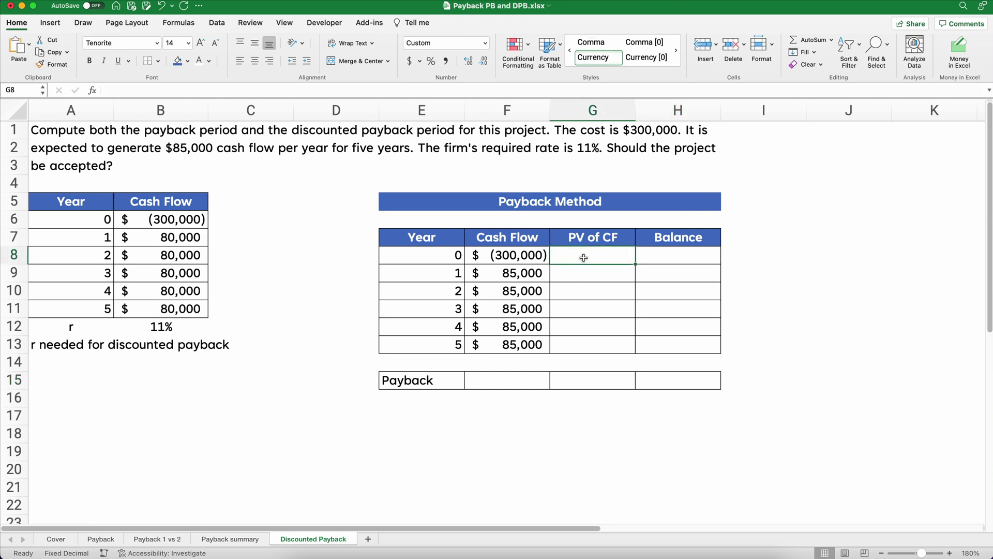
text(=)
key(Left)
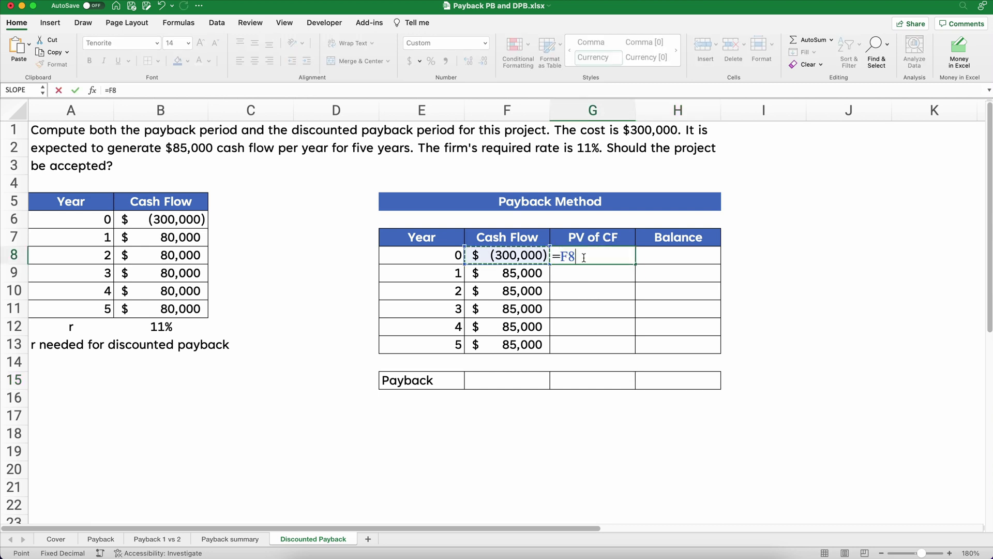
key(Return)
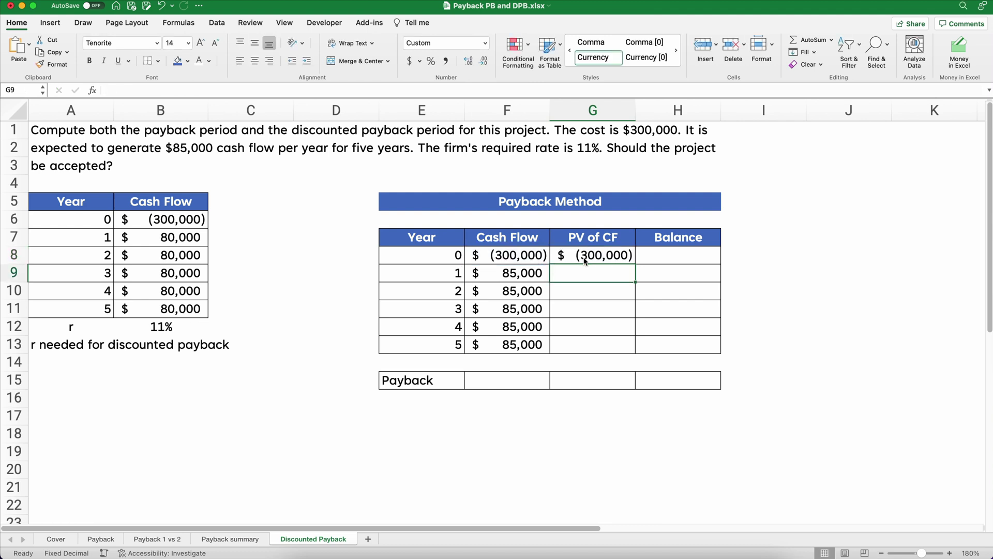
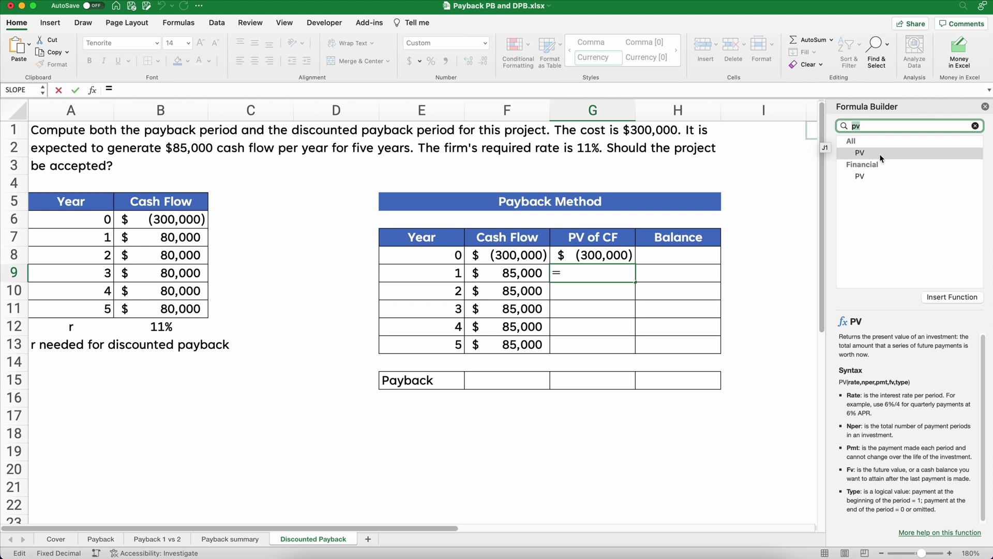
Insert the PV function in G9 with the absolute reference $B$12 as the rate and E9 as the number of periods.
double_click(879, 154)
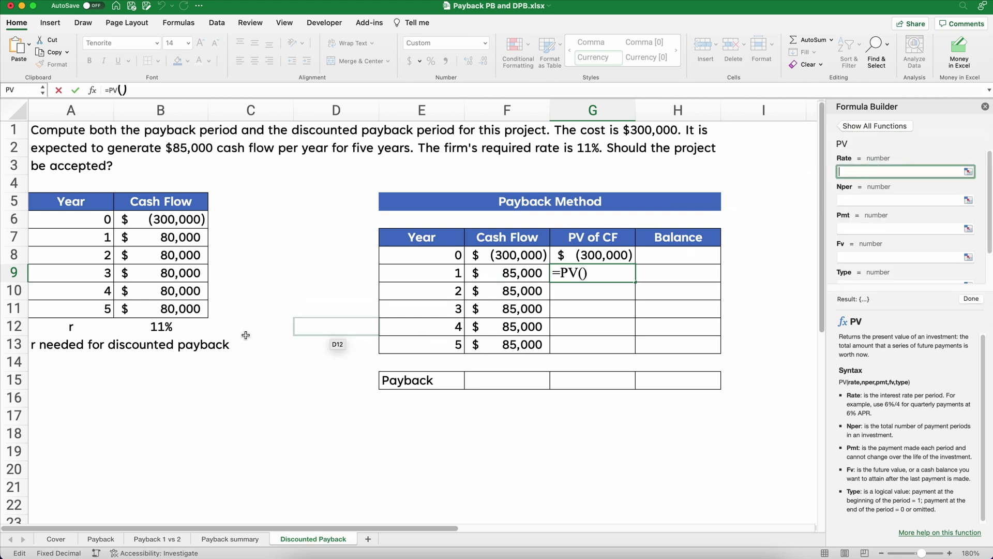
click(160, 330)
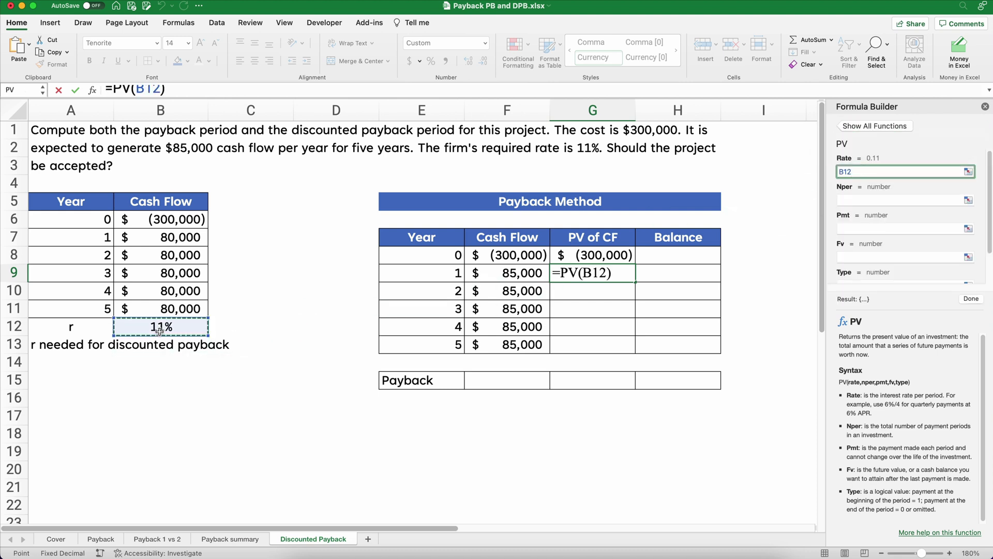
key(super+t)
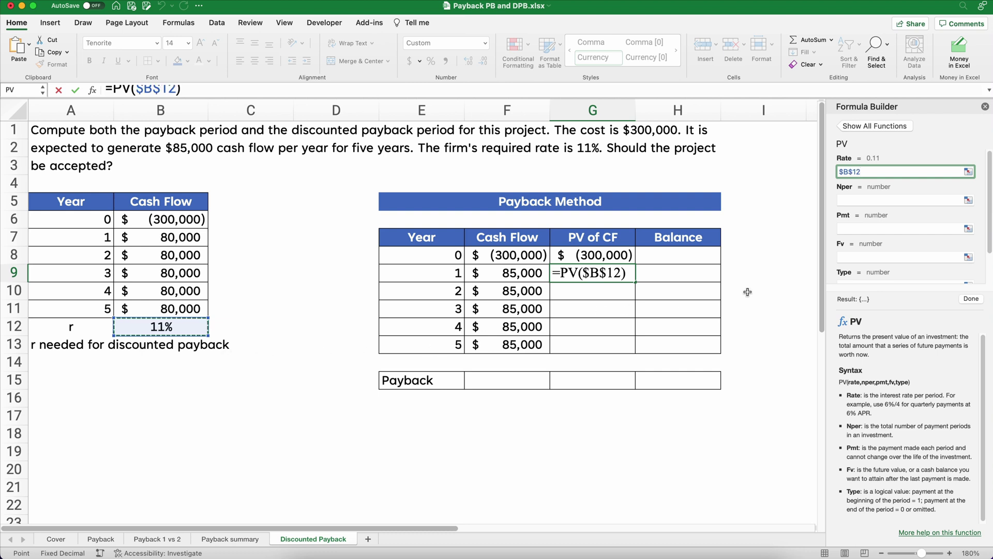
click(854, 201)
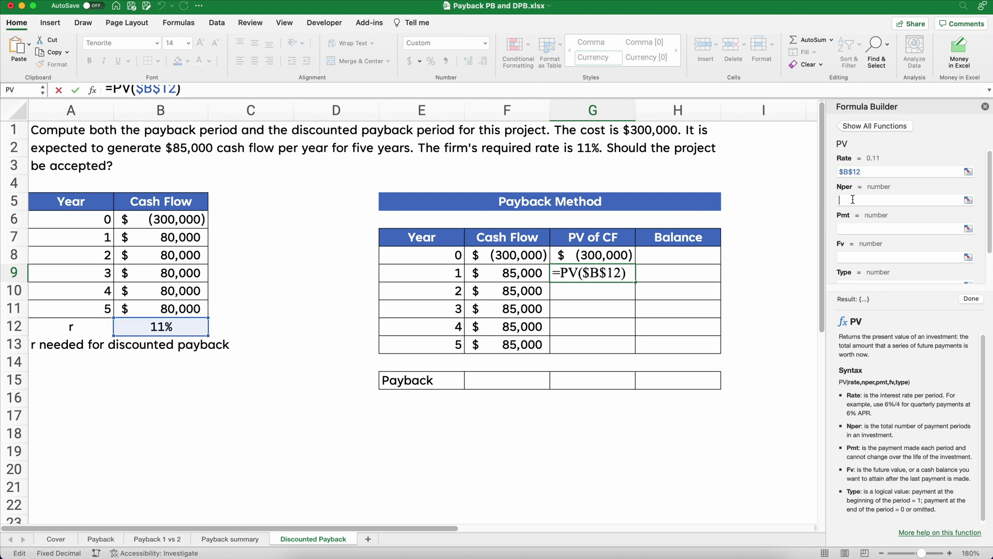
click(449, 275)
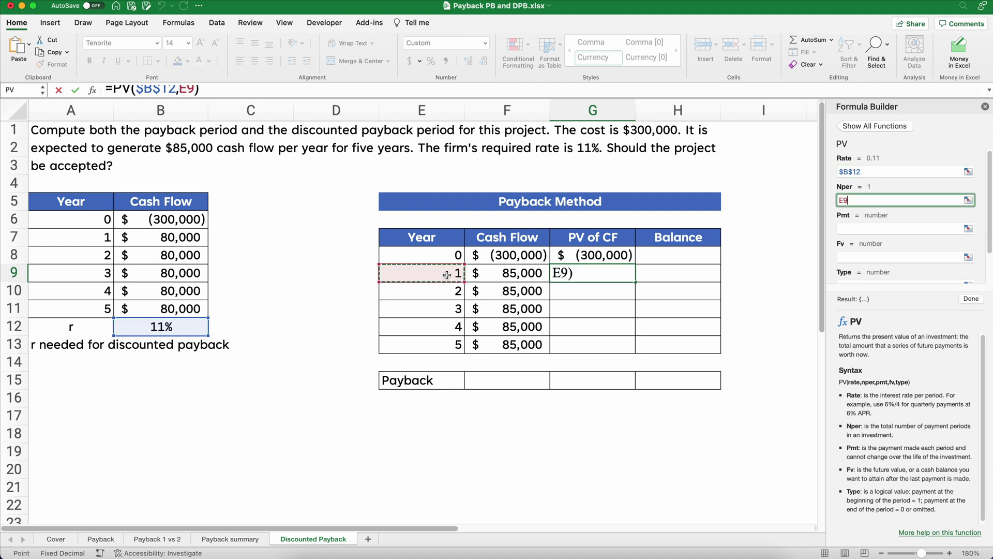
Complete G9's PV function with payment 0, future value F9 and type 0, giving =PV($B$12,E9,0,F9,0).
click(848, 229)
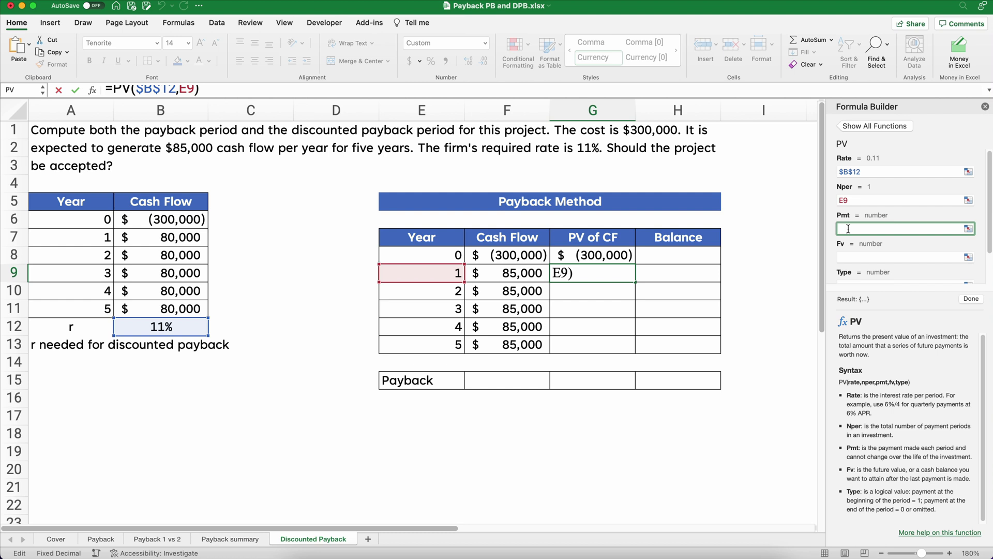
text(0)
click(852, 256)
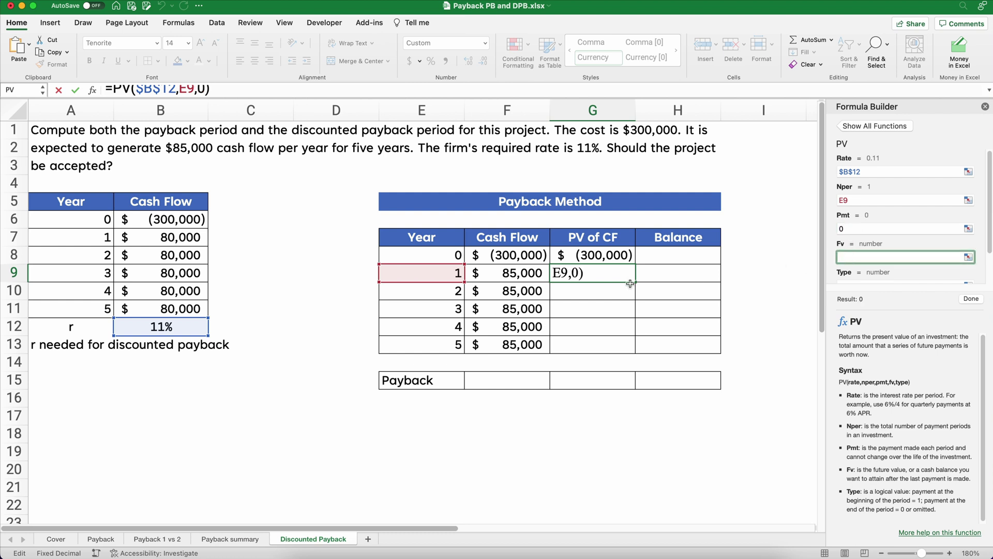
click(512, 274)
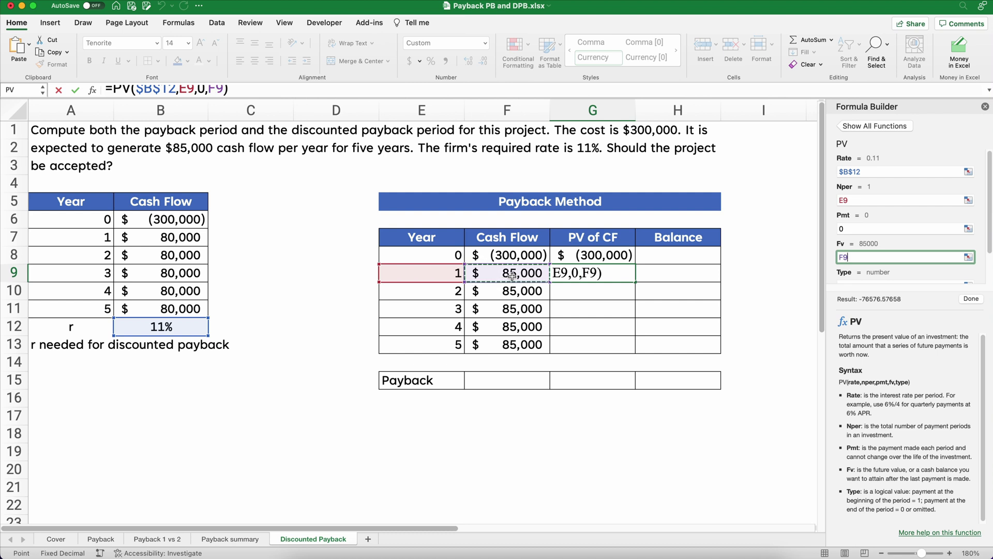
scroll(914, 211, down, 1)
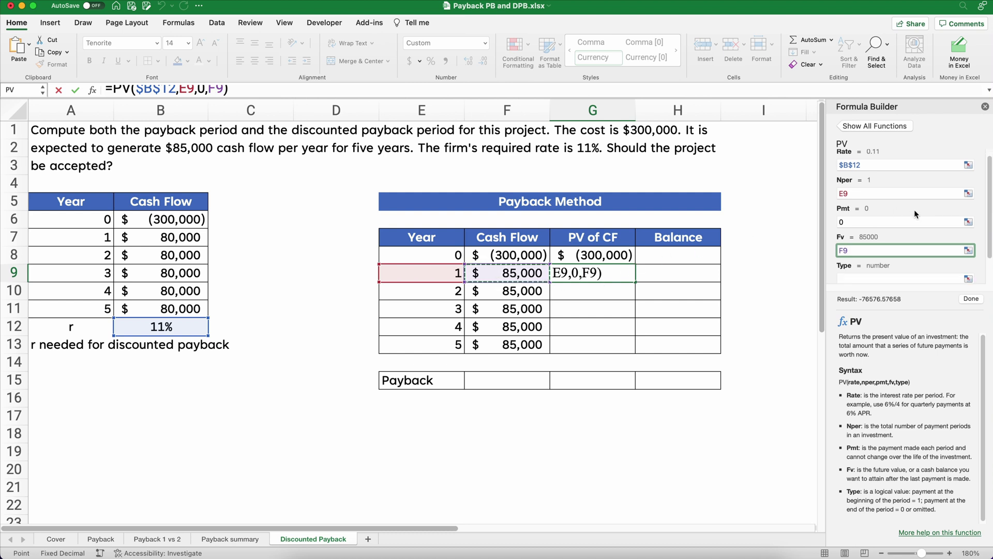
scroll(883, 254, down, 2)
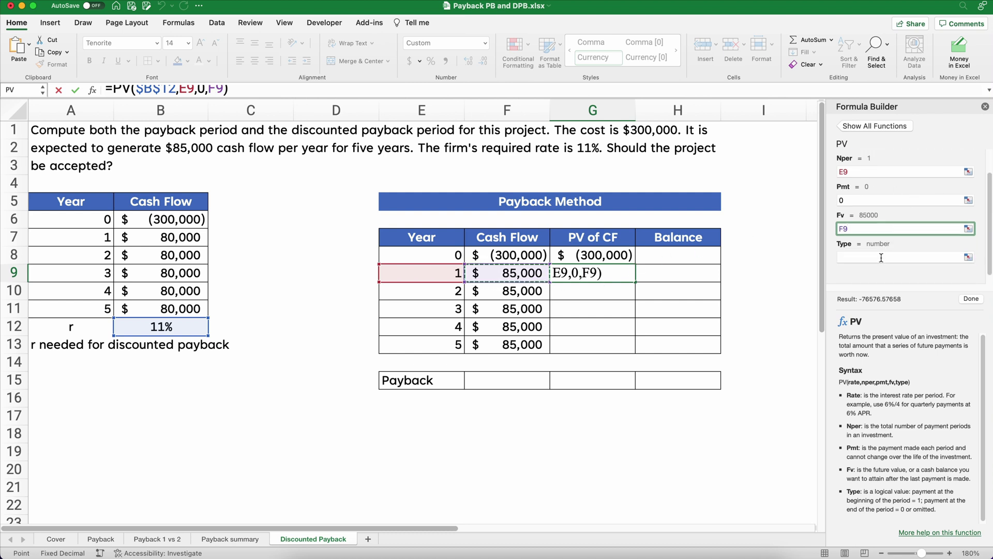
click(857, 257)
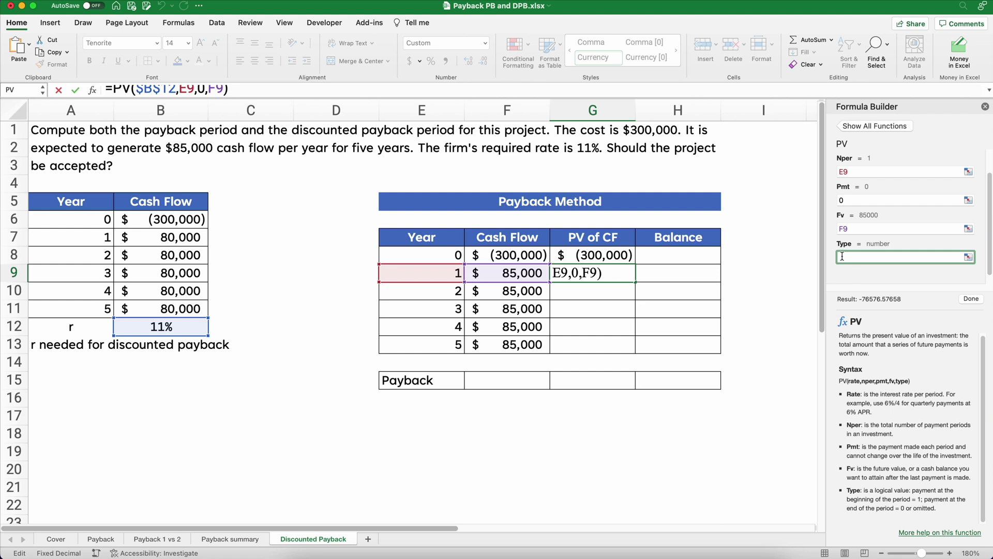
text(0)
click(971, 299)
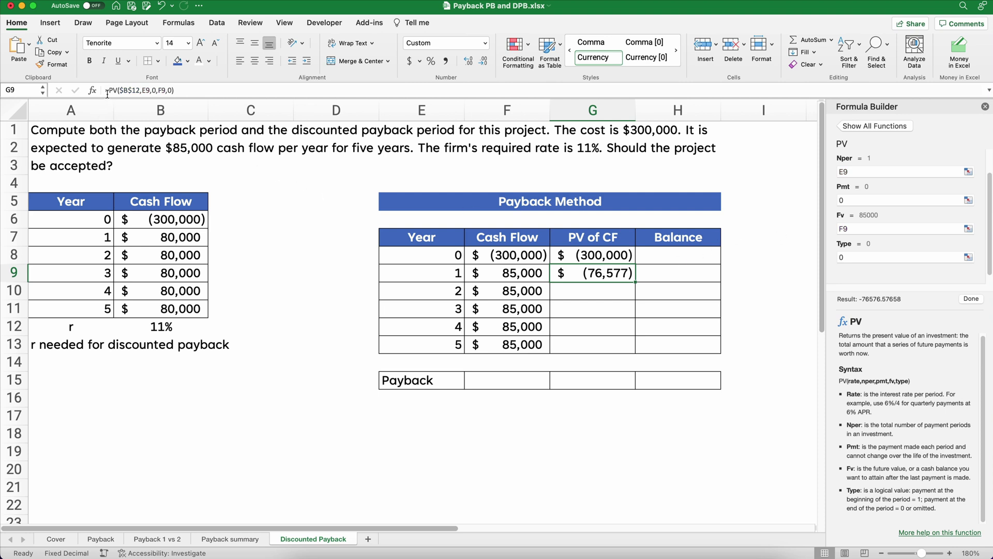
Negate the PV formula in G9 to =-PV($B$12,E9,0,F9,0) and fill it down through G13.
click(128, 90)
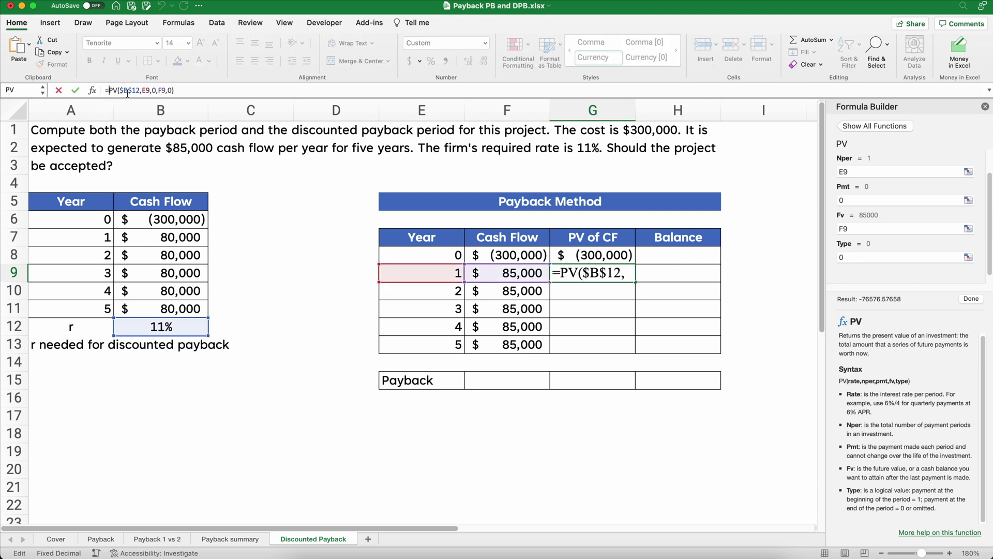
text(-)
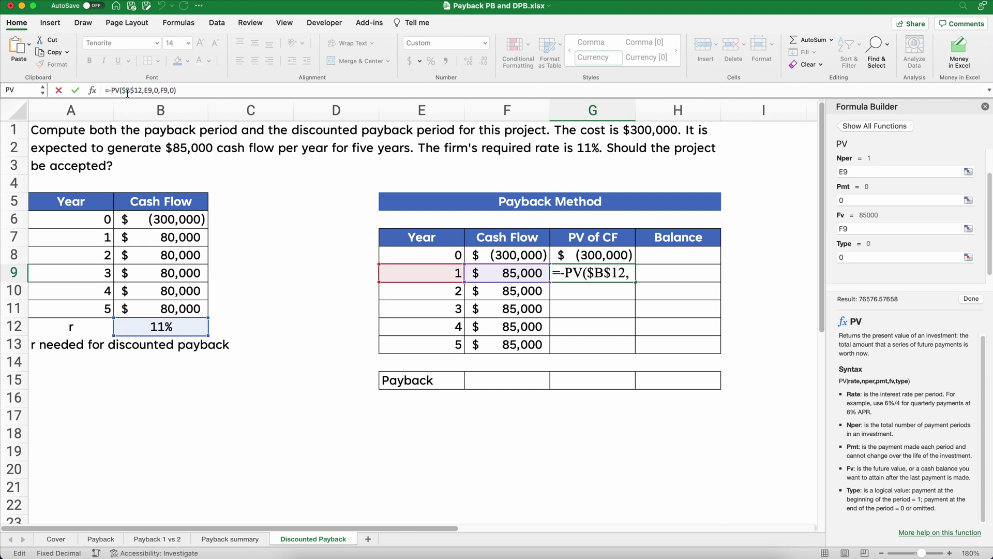
key(Return)
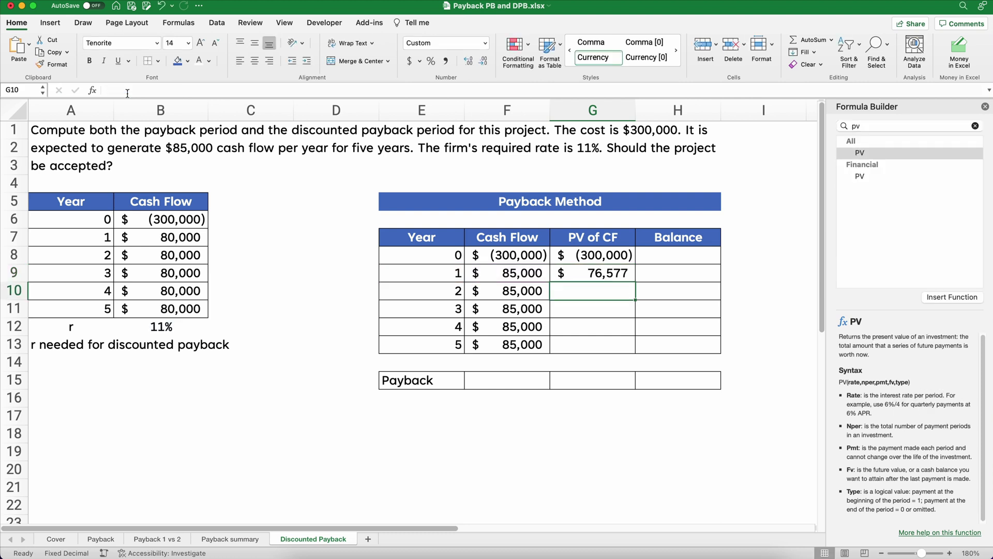
click(579, 274)
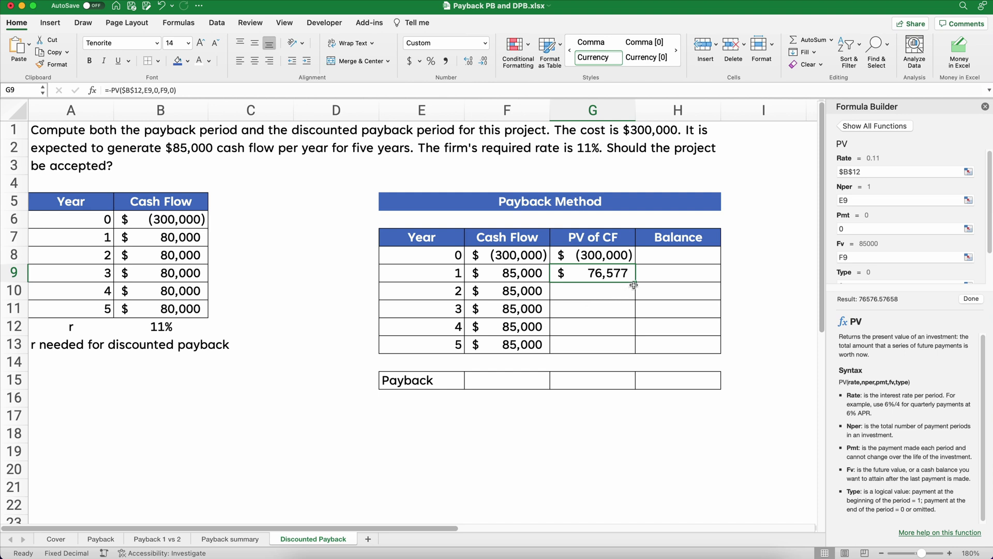
drag(635, 282, 630, 345)
drag(497, 347, 595, 348)
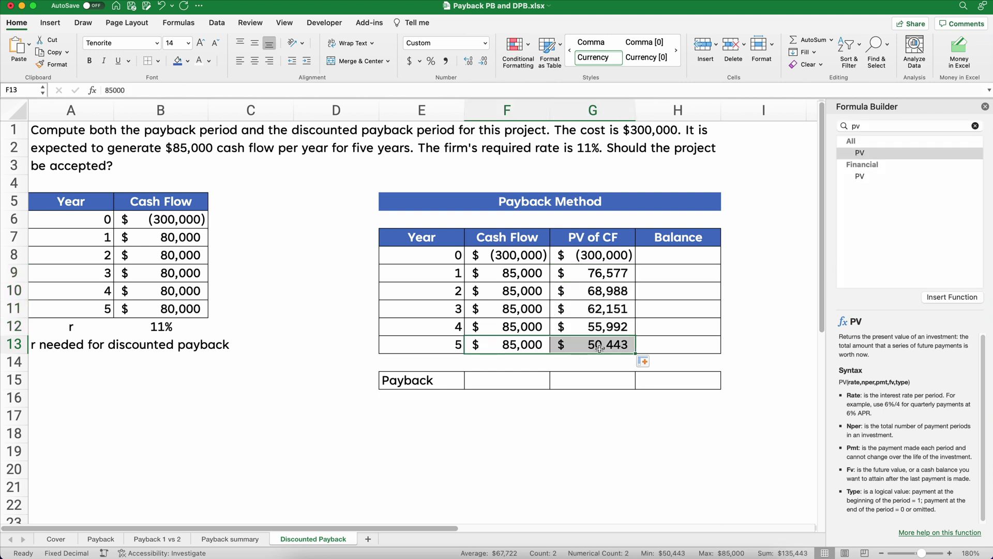
Enter =G8 in H8 as the year 0 balance.
click(673, 256)
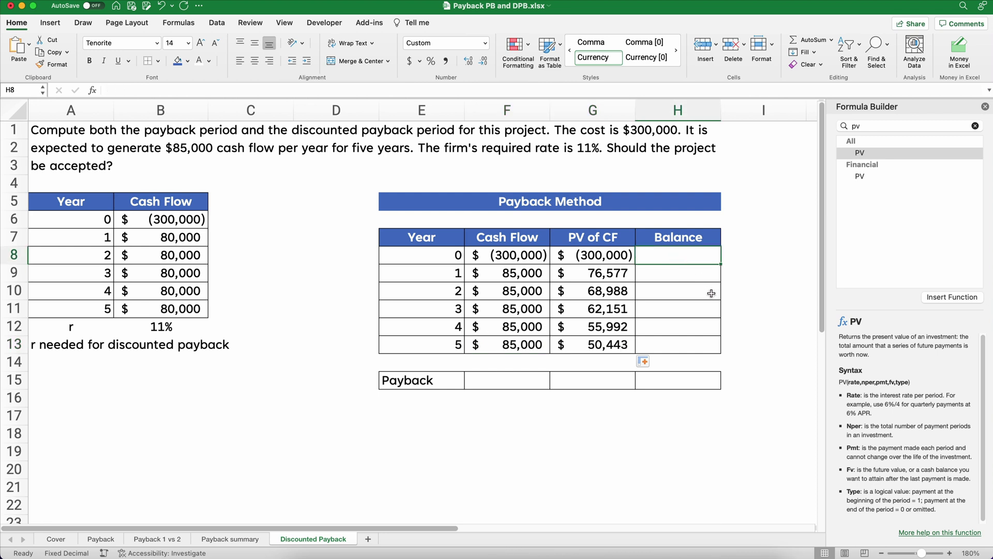
text(=)
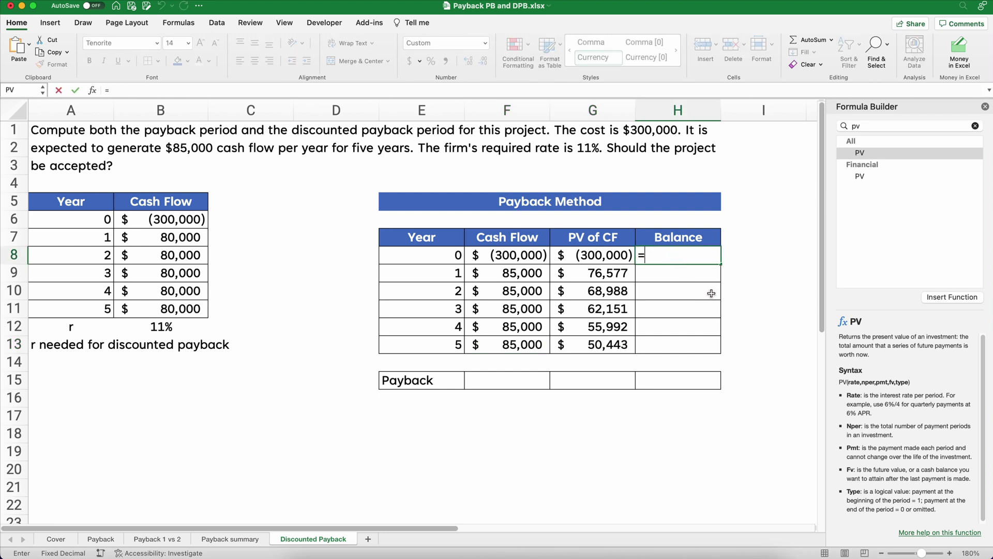
key(Left)
key(Return)
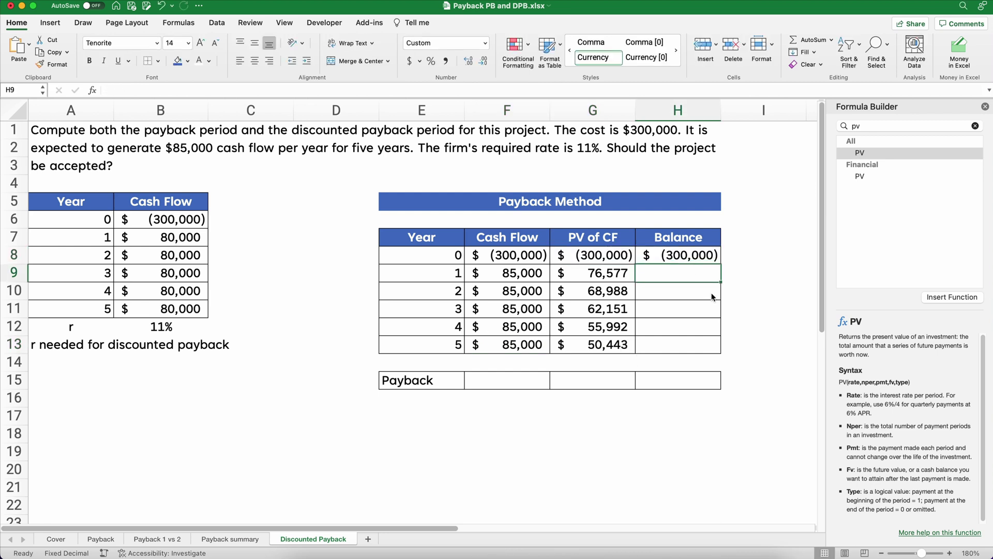
Enter =H8+G9 in H9 to add the year 1 present value to the prior balance.
text(=)
key(Up)
text(+)
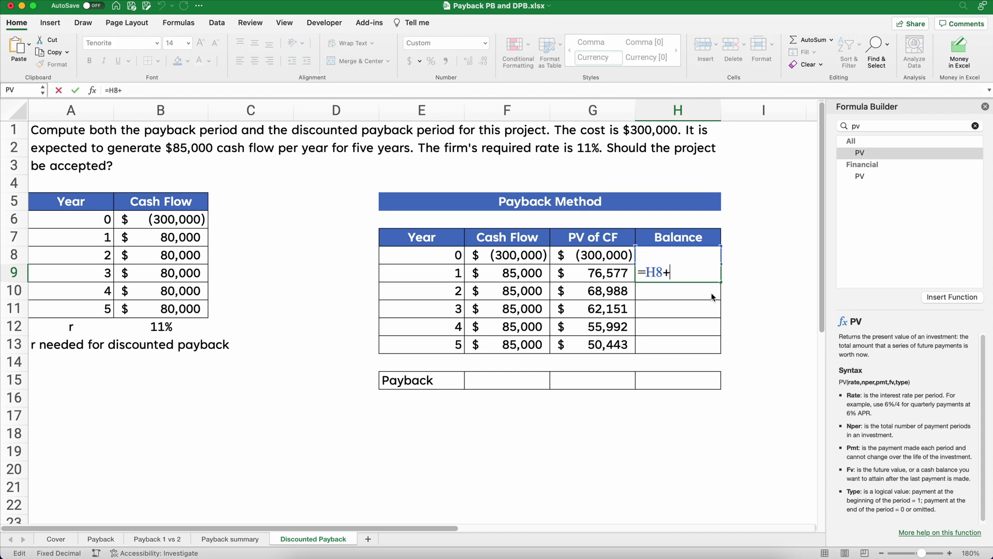
click(606, 277)
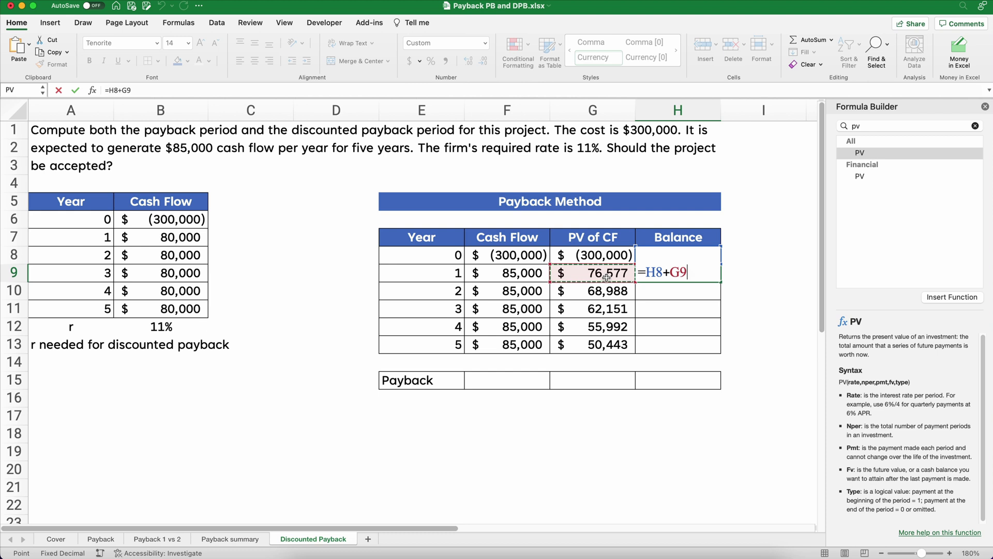
key(Return)
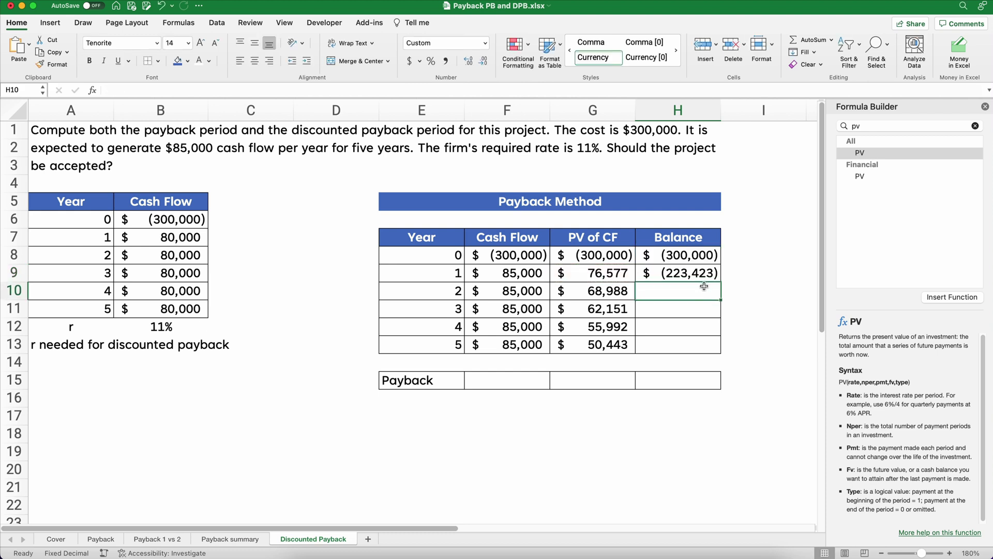
Enter =H9+G10 in H10 for the year 2 balance and fill it down through H13.
text(=)
key(Up)
text(+)
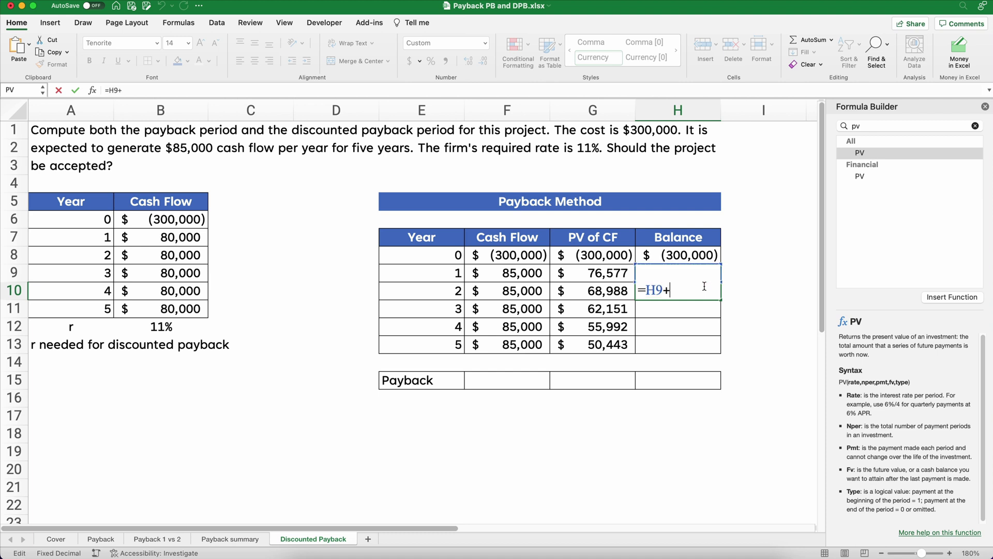
click(581, 295)
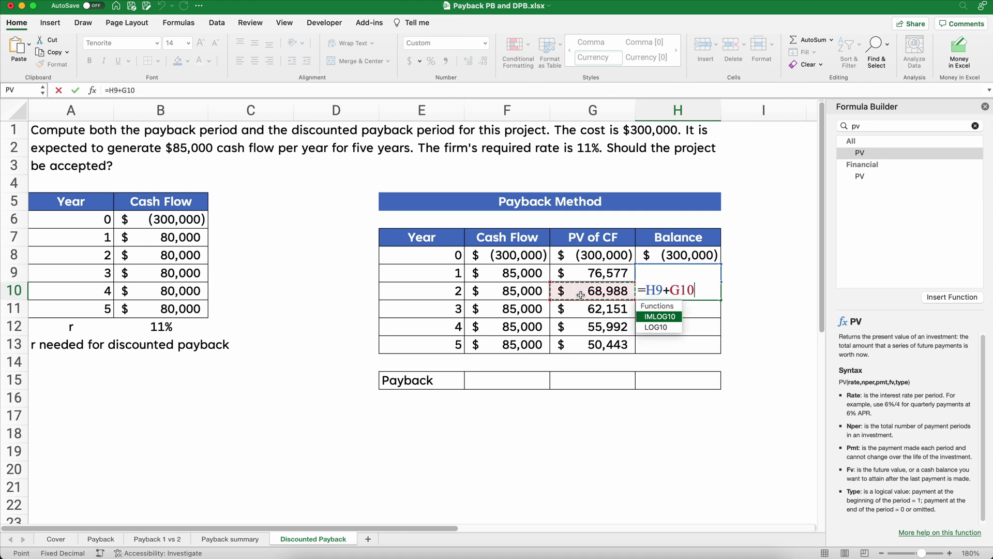
key(Return)
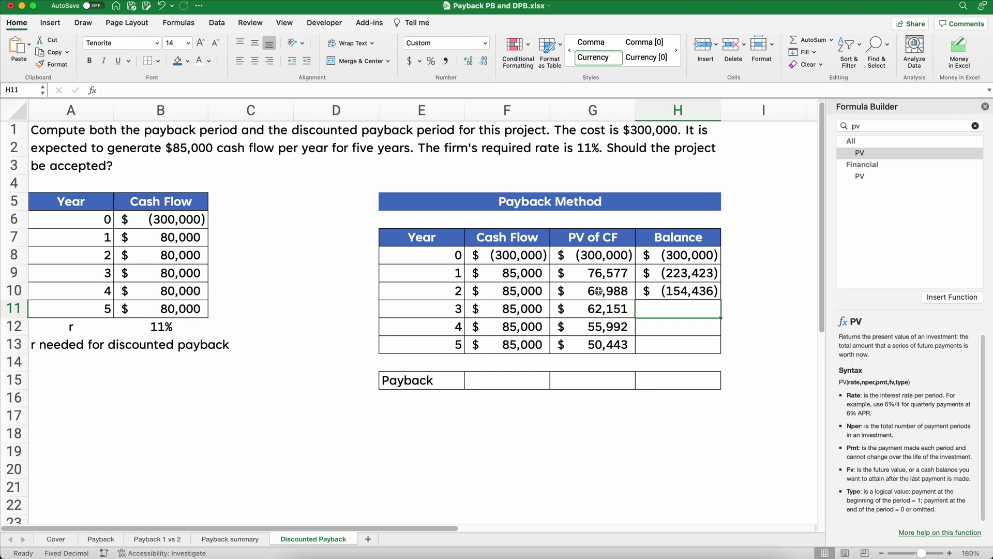
click(674, 294)
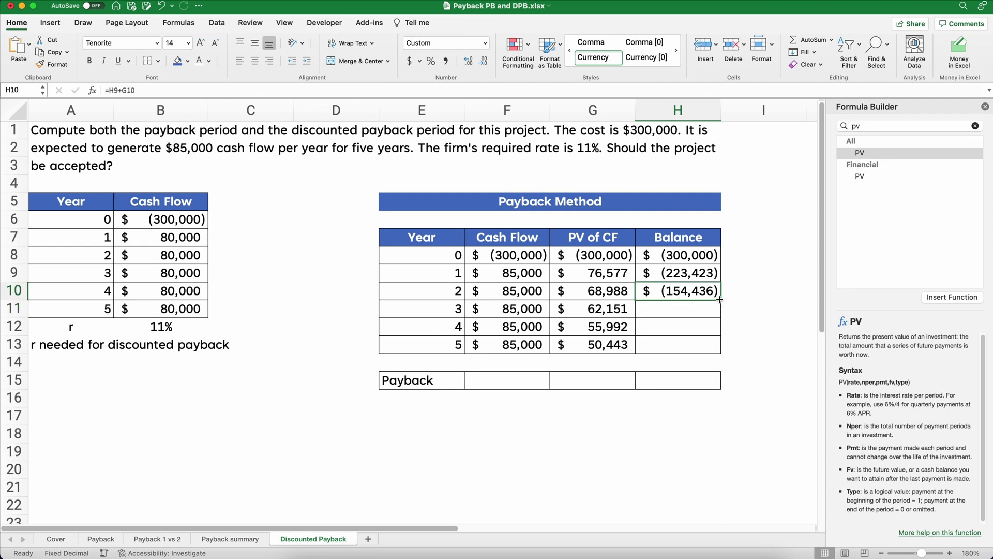
drag(722, 300, 718, 350)
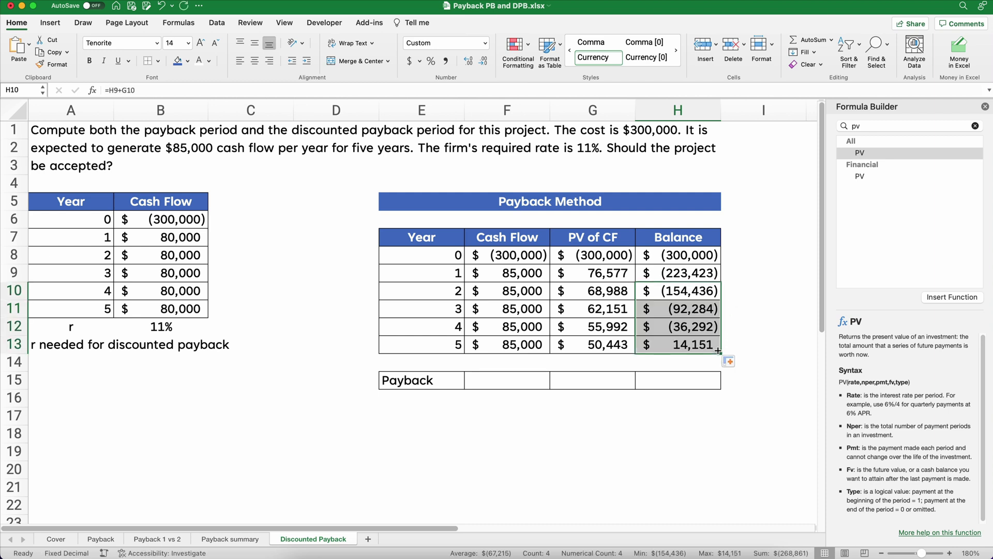
Calculate the discounted payback in H15 with the formula =E12+-H12/G13.
click(683, 346)
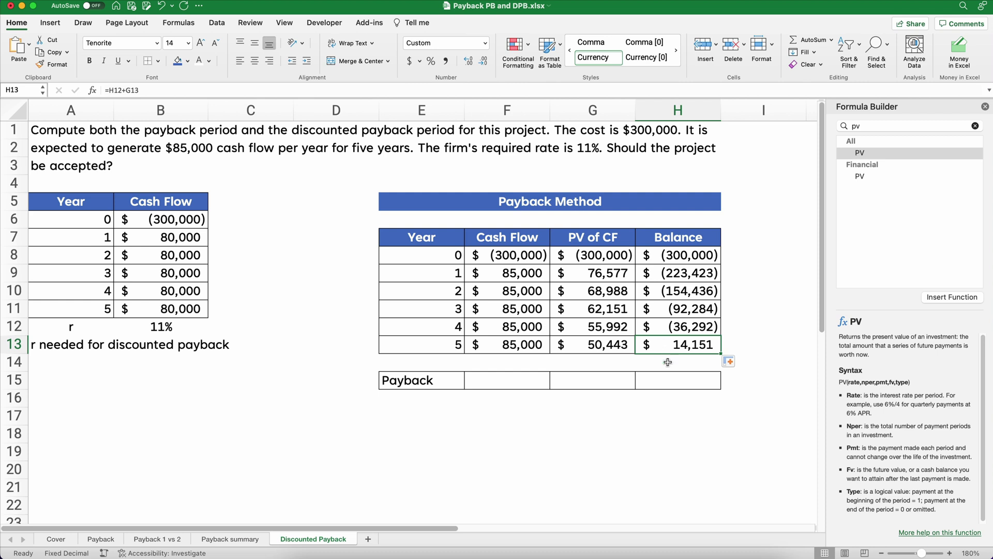
click(672, 382)
text(=)
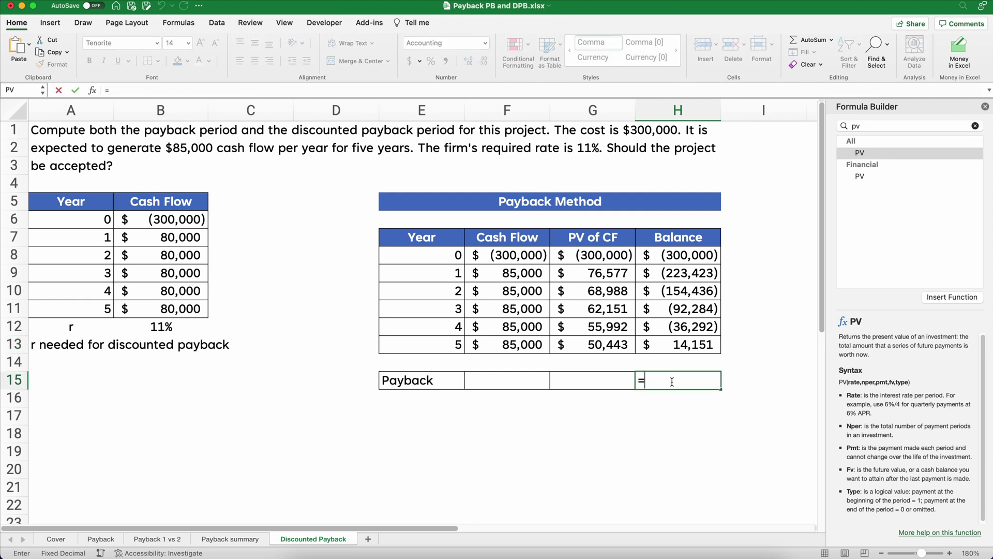
click(440, 328)
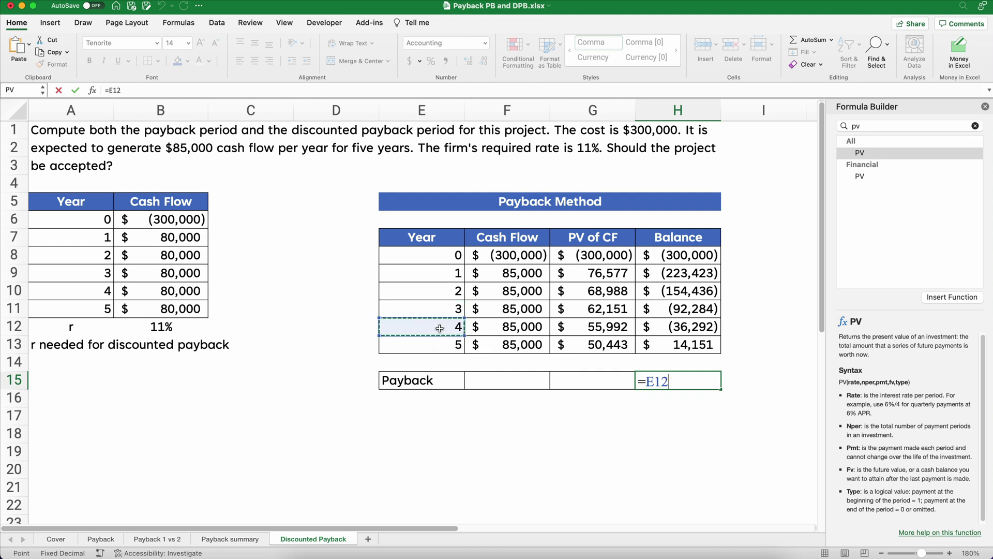
text(+)
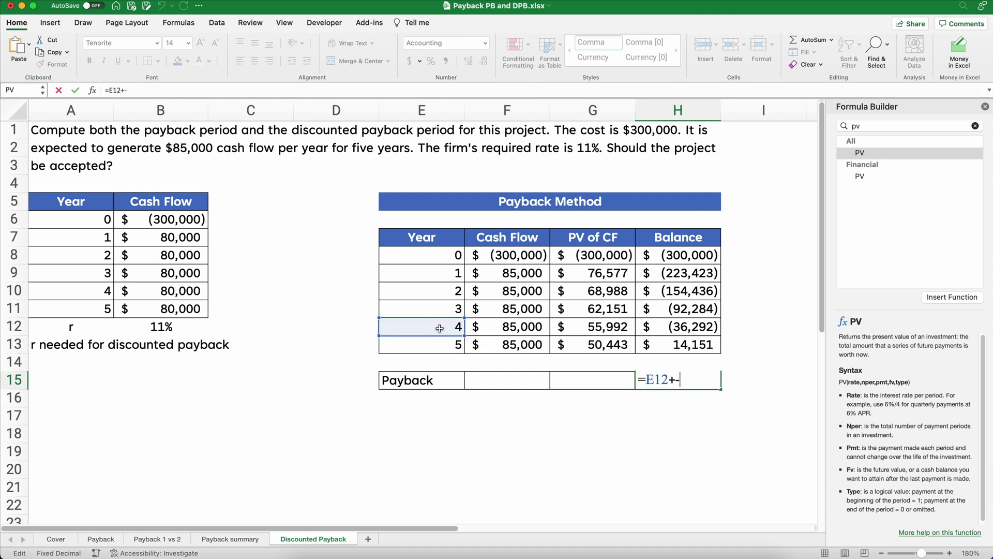
text(-)
click(665, 326)
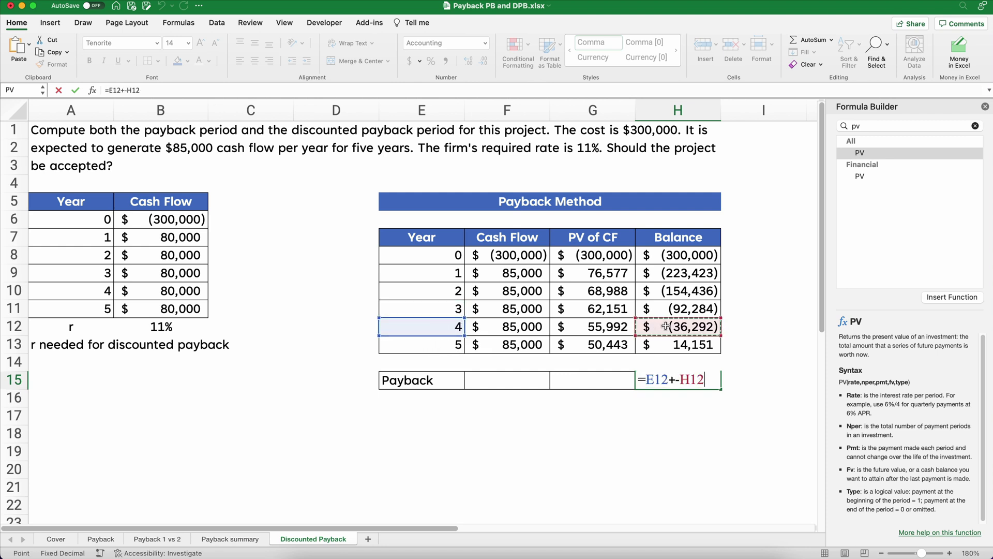
text(/)
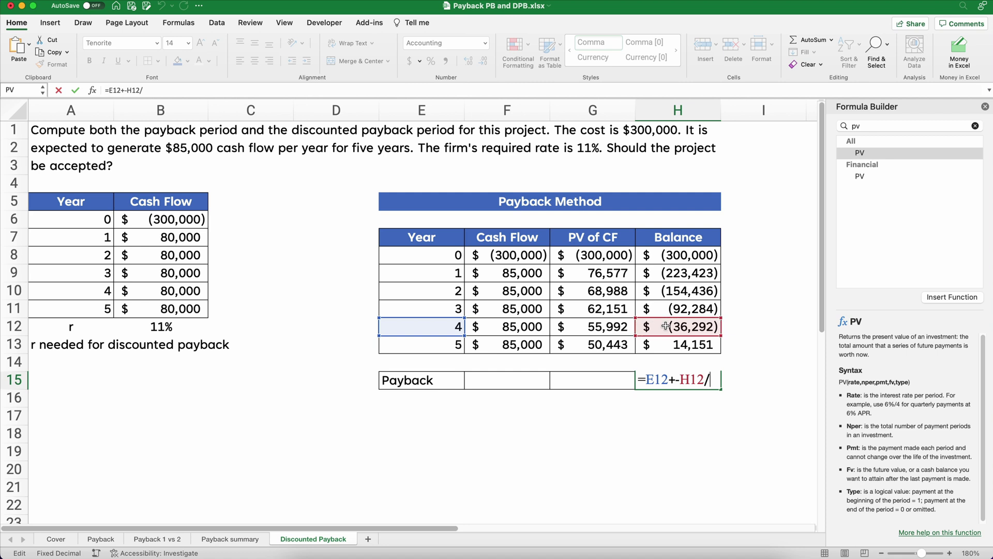
click(604, 345)
key(Return)
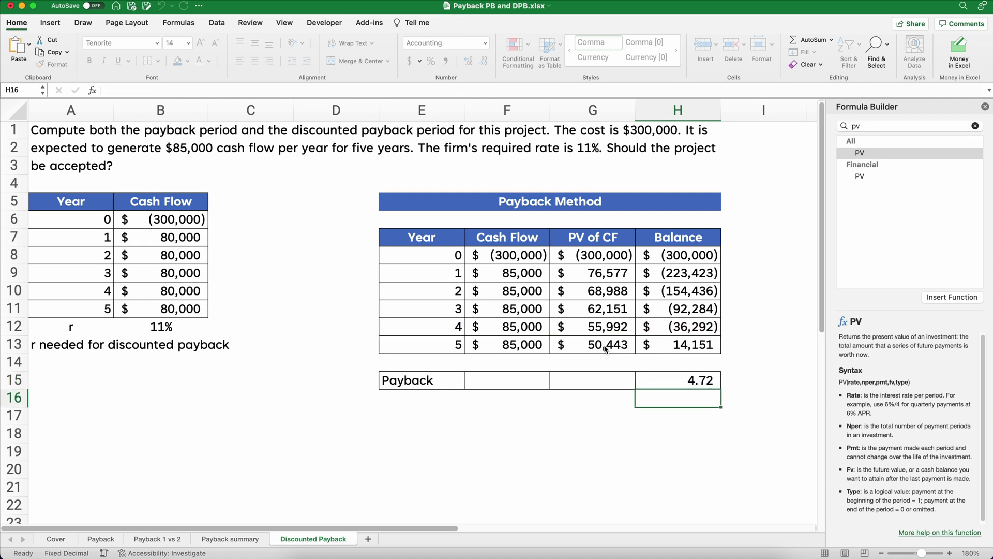
key(Up)
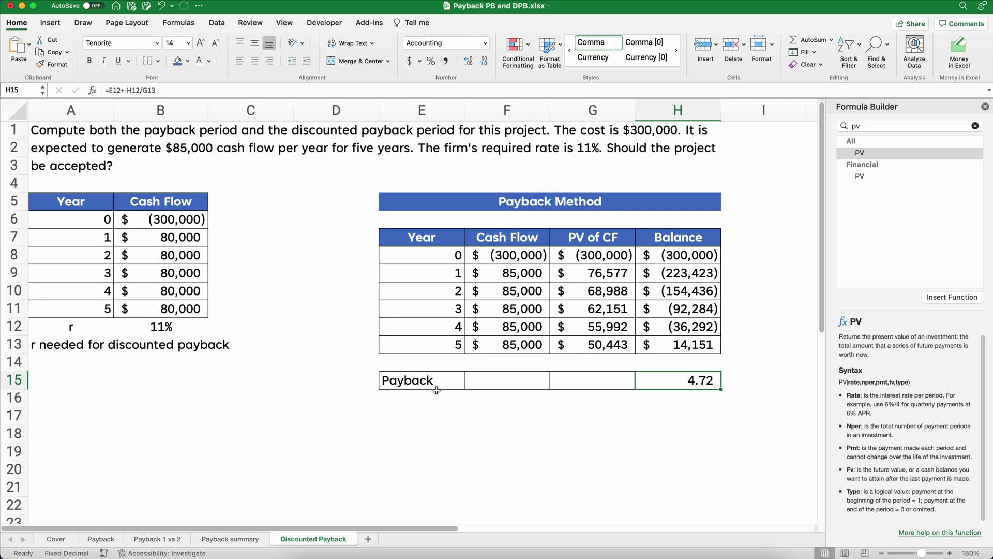
Review the undiscounted year 1 to 5 cash flows in F9:F13 of the Payback sheet, then return to the Discounted Payback sheet.
click(107, 539)
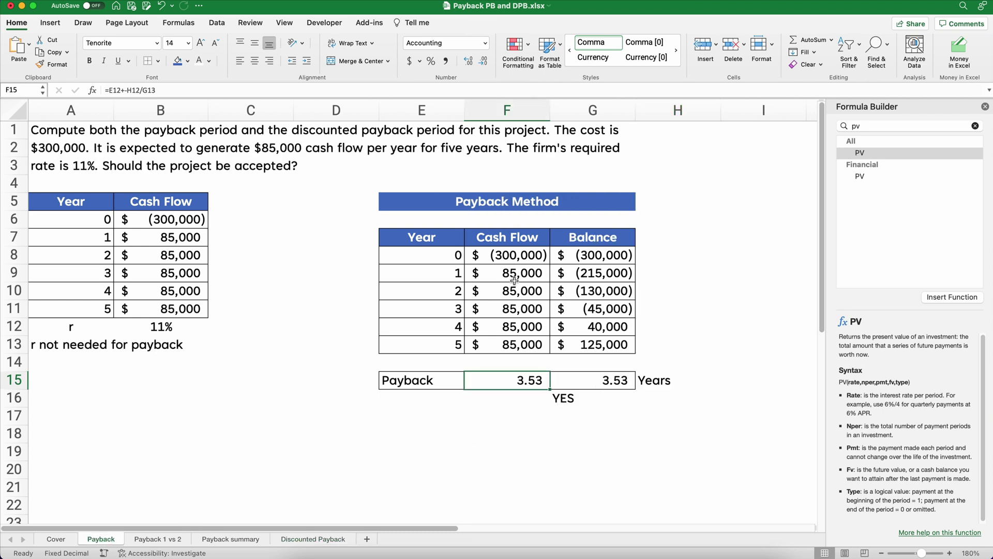
drag(514, 275, 517, 339)
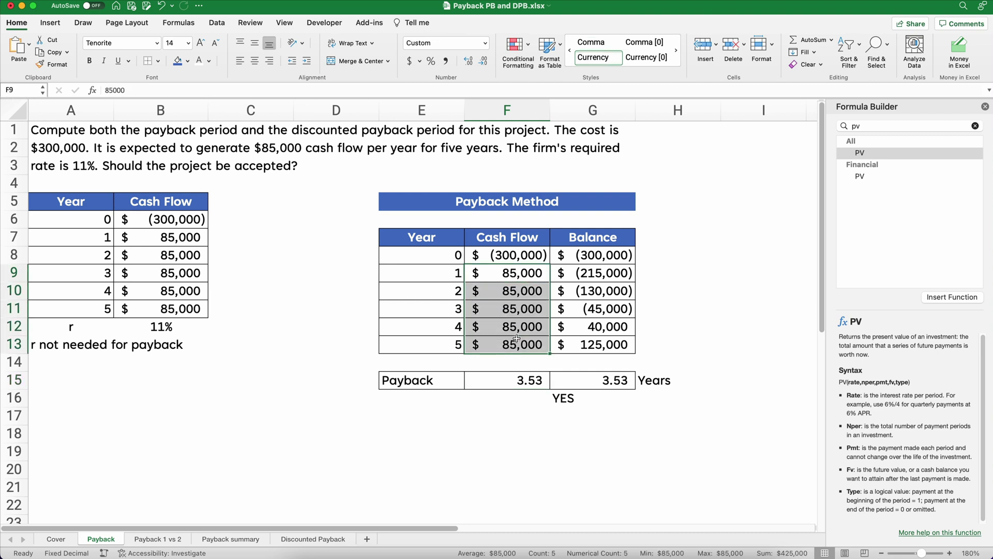
click(334, 539)
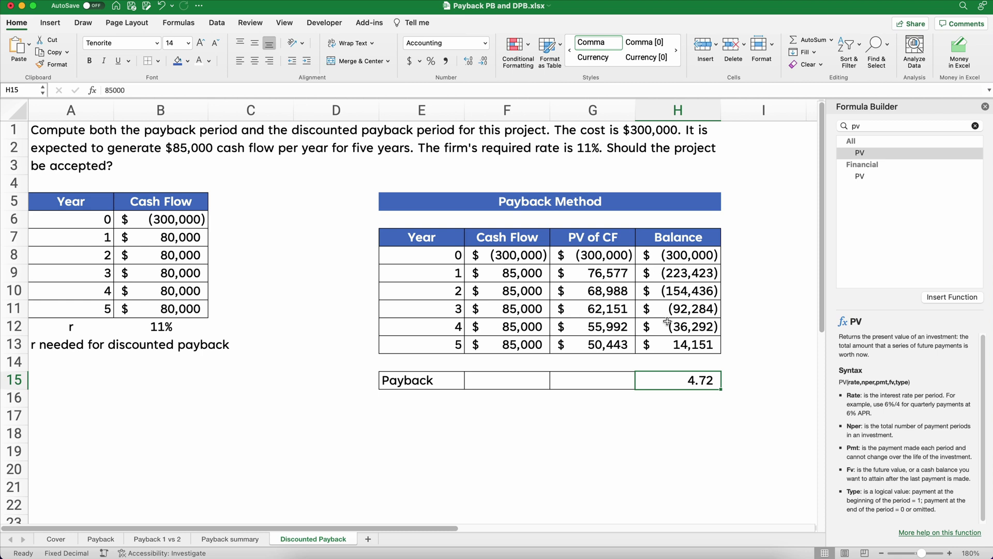